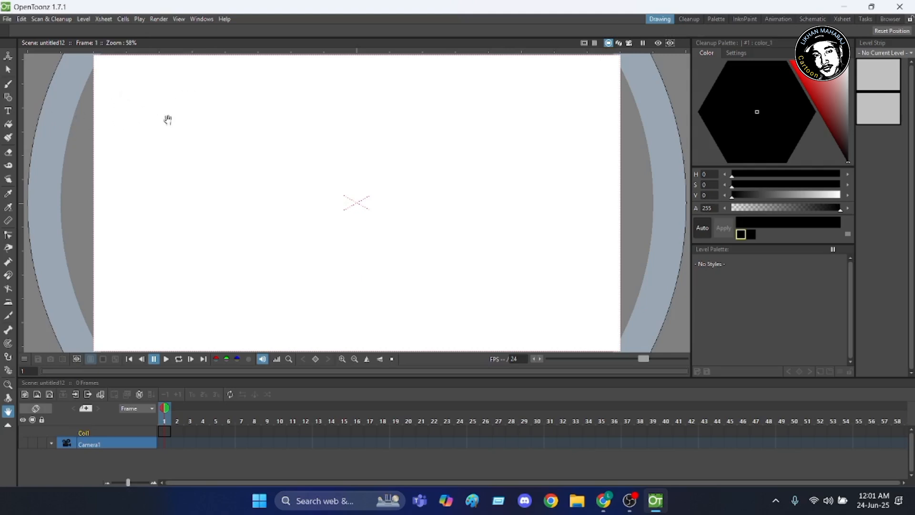
{"action": "scroll", "coordinate": [224, 142], "scroll_direction": "down", "scroll_amount": 2}
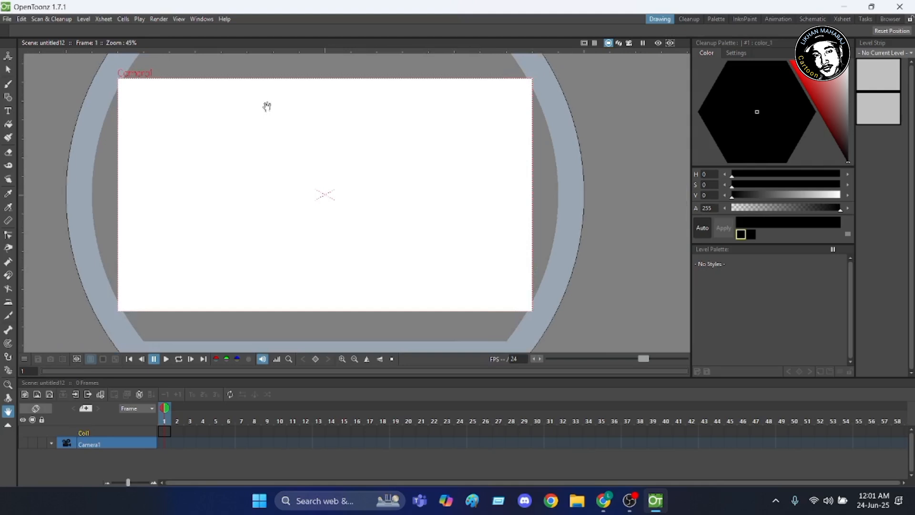
{"action": "left_click_drag", "start_coordinate": [160, 132], "coordinate": [147, 135]}
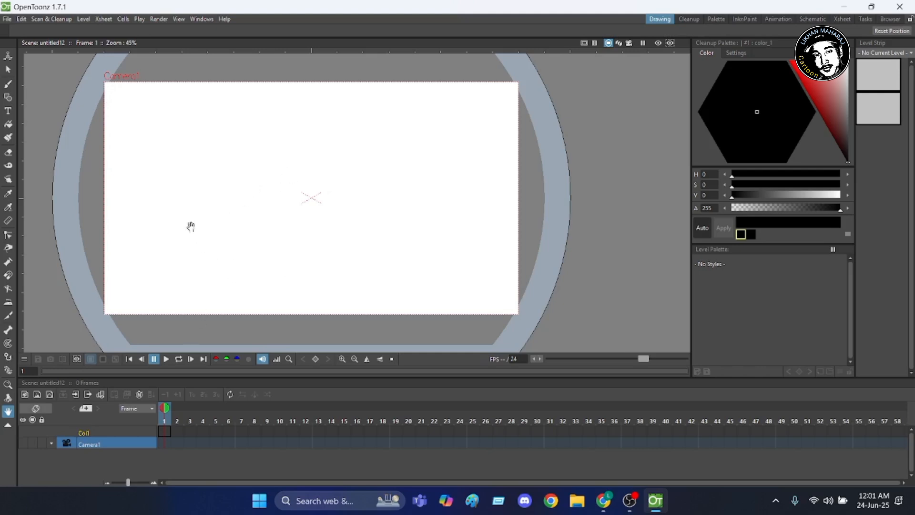
{"action": "scroll", "coordinate": [190, 227], "scroll_direction": "up", "scroll_amount": 1}
{"action": "scroll", "coordinate": [190, 227], "scroll_direction": "down", "scroll_amount": 2}
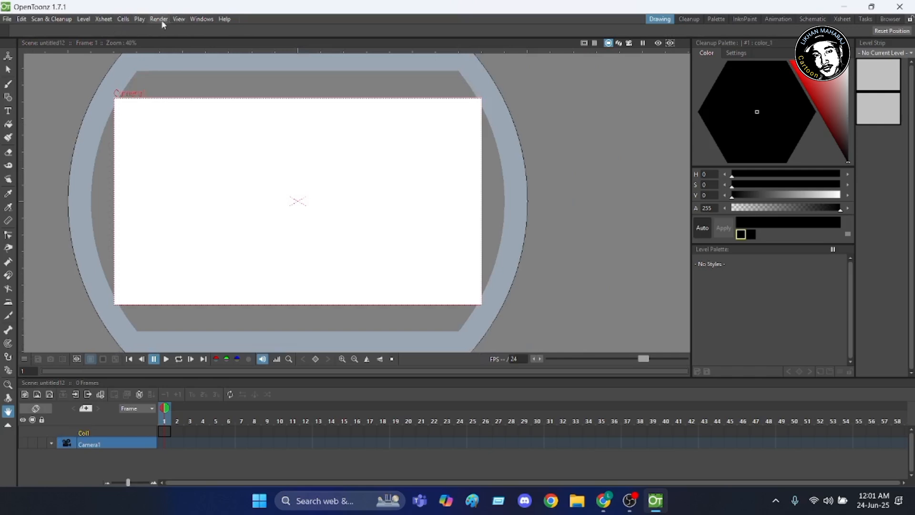
Create a new Toonz Vector Level with the default name and settings
{"action": "left_click", "coordinate": [88, 21]}
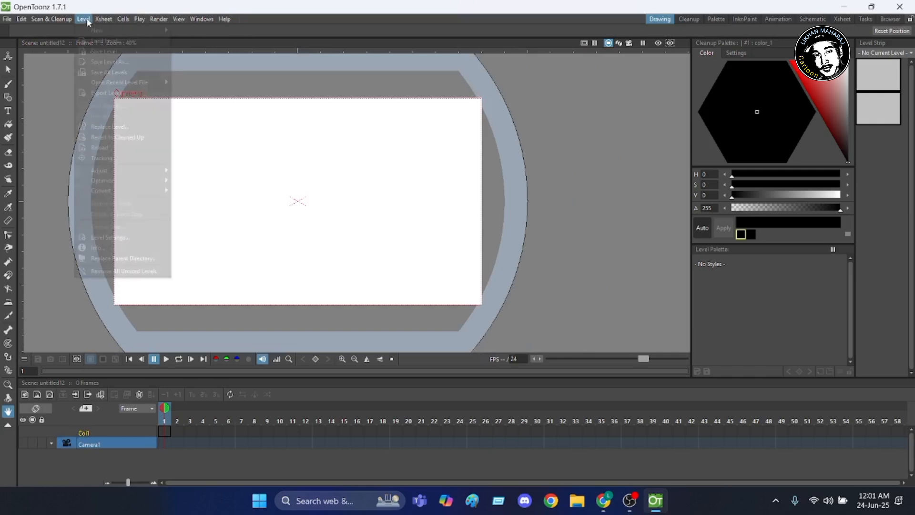
{"action": "mouse_move", "coordinate": [135, 32]}
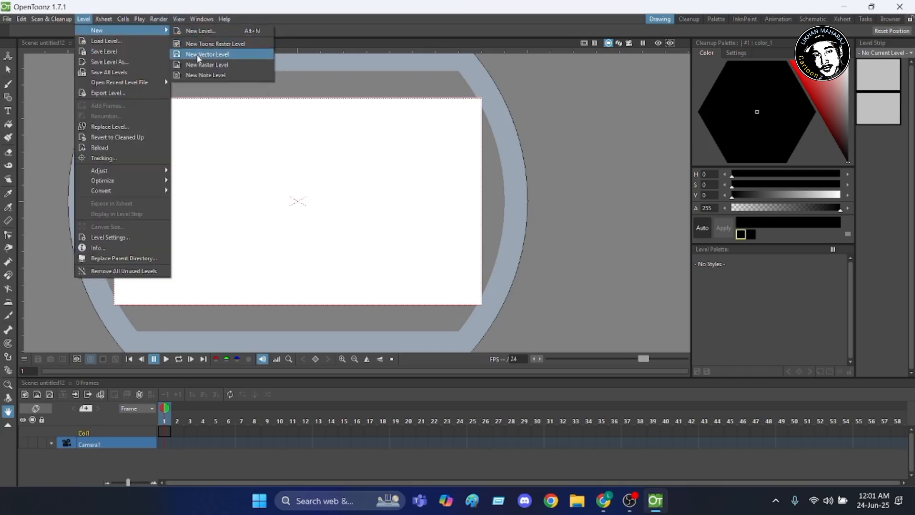
{"action": "left_click", "coordinate": [214, 56]}
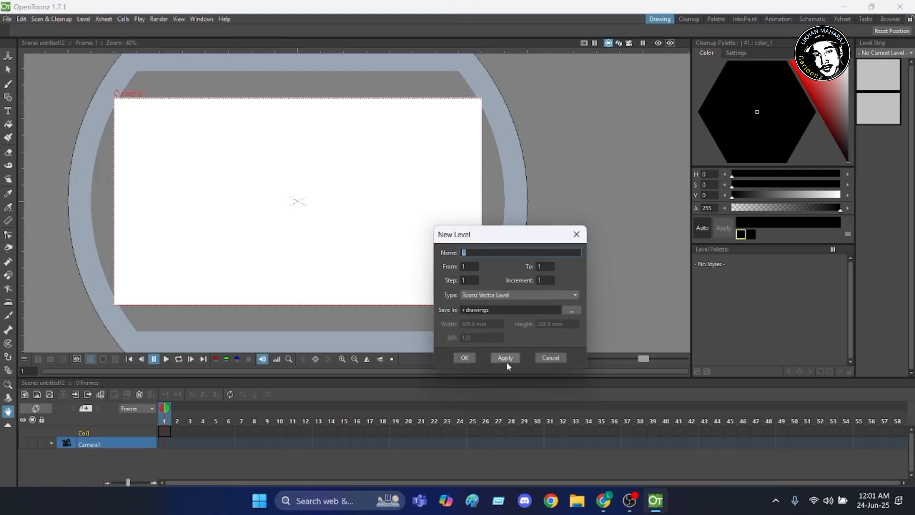
{"action": "left_click", "coordinate": [465, 359]}
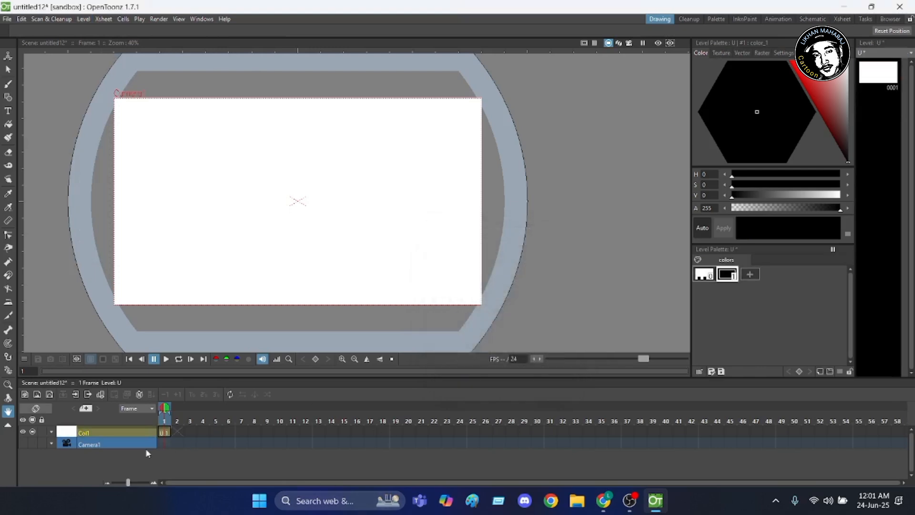
Draw a freehand black T-shirt outline on frame 1 with the Brush tool, including the curved neckline, both sleeves and the body
{"action": "scroll", "coordinate": [240, 205], "scroll_direction": "up", "scroll_amount": 2}
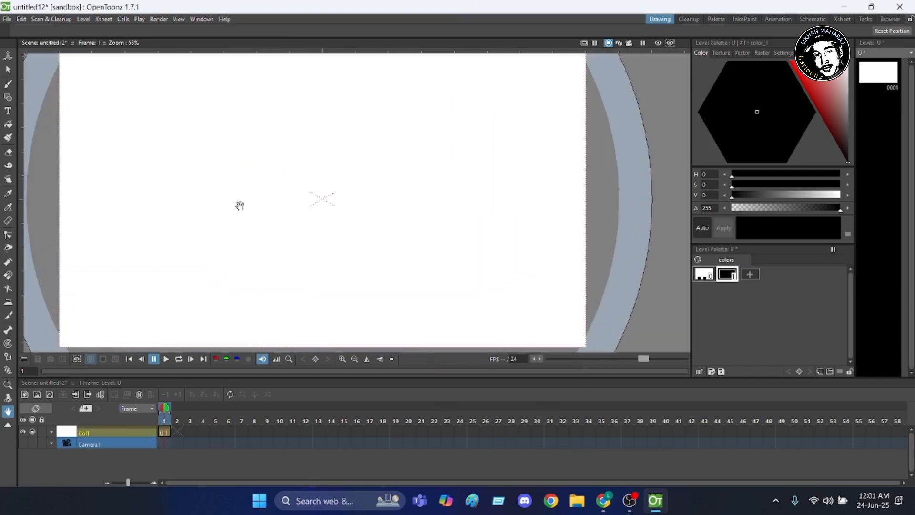
{"action": "scroll", "coordinate": [240, 206], "scroll_direction": "down", "scroll_amount": 1}
{"action": "scroll", "coordinate": [239, 205], "scroll_direction": "up", "scroll_amount": 1}
{"action": "scroll", "coordinate": [239, 205], "scroll_direction": "down", "scroll_amount": 1}
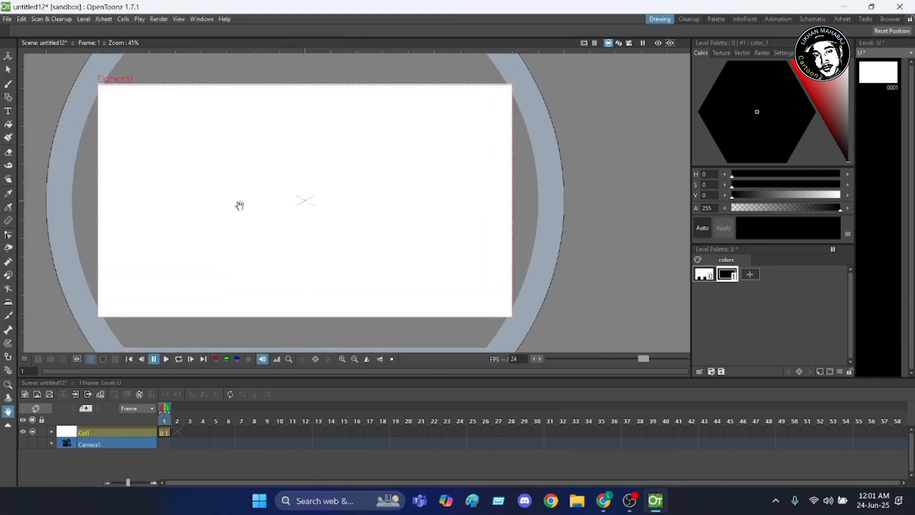
{"action": "scroll", "coordinate": [67, 255], "scroll_direction": "up", "scroll_amount": 1}
{"action": "scroll", "coordinate": [276, 215], "scroll_direction": "down", "scroll_amount": 1}
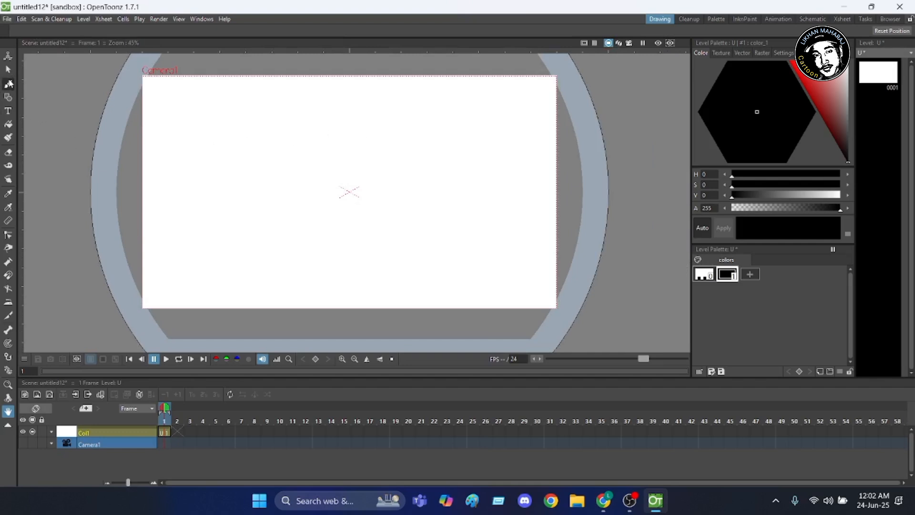
{"action": "left_click", "coordinate": [8, 84]}
{"action": "scroll", "coordinate": [285, 113], "scroll_direction": "up", "scroll_amount": 1}
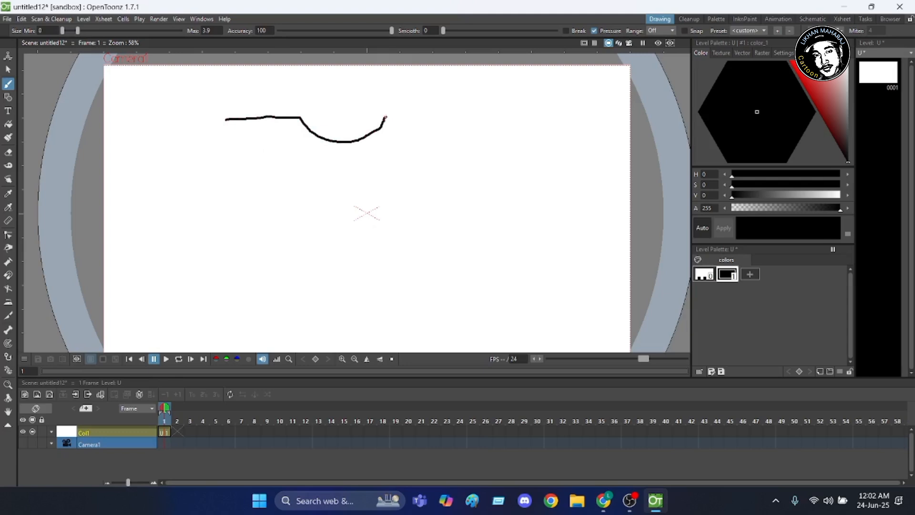
{"action": "left_click_drag", "start_coordinate": [387, 116], "coordinate": [472, 113]}
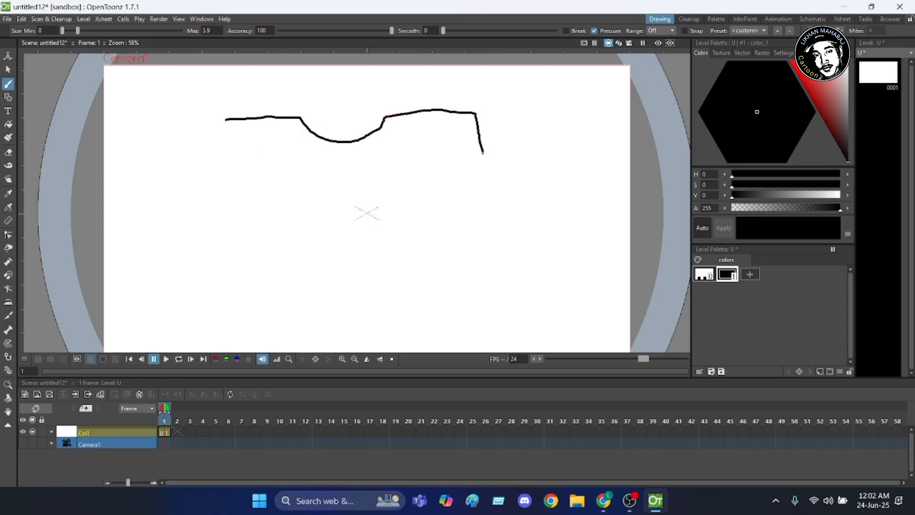
{"action": "mouse_move", "coordinate": [477, 157]}
{"action": "left_mouse_down"}
{"action": "mouse_move", "coordinate": [413, 172]}
{"action": "mouse_move", "coordinate": [426, 317]}
{"action": "mouse_move", "coordinate": [329, 336]}
{"action": "mouse_move", "coordinate": [268, 331]}
{"action": "mouse_move", "coordinate": [271, 175]}
{"action": "mouse_move", "coordinate": [215, 177]}
{"action": "mouse_move", "coordinate": [218, 128]}
{"action": "mouse_move", "coordinate": [201, 12]}
{"action": "mouse_move", "coordinate": [206, 51]}
{"action": "left_mouse_up"}
Erase the stray line that extends above the T-shirt's left sleeve
{"action": "scroll", "coordinate": [274, 125], "scroll_direction": "down", "scroll_amount": 4}
{"action": "scroll", "coordinate": [274, 125], "scroll_direction": "up", "scroll_amount": 2}
{"action": "scroll", "coordinate": [273, 125], "scroll_direction": "down", "scroll_amount": 2}
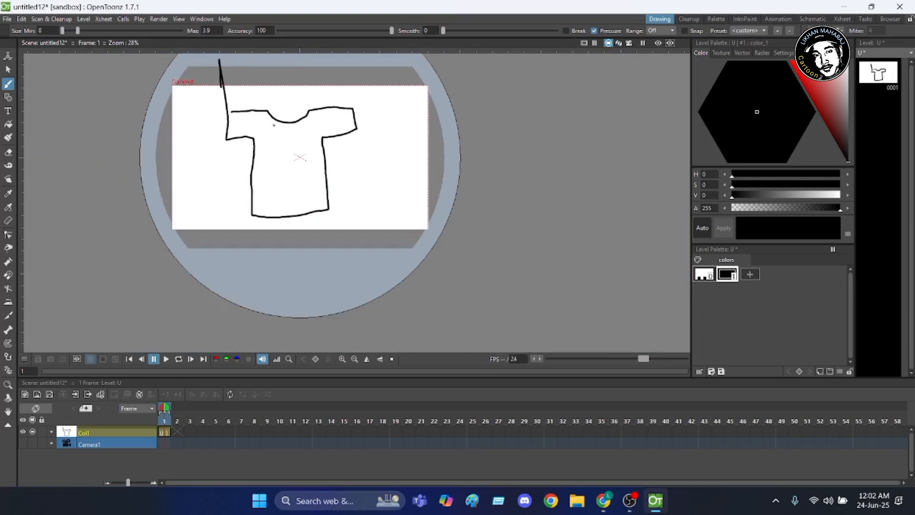
{"action": "scroll", "coordinate": [318, 87], "scroll_direction": "up", "scroll_amount": 2}
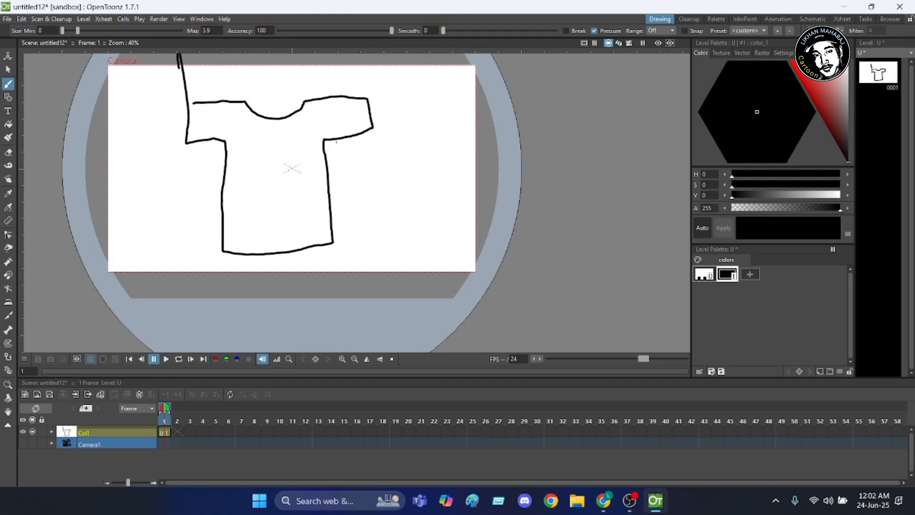
{"action": "scroll", "coordinate": [316, 88], "scroll_direction": "down", "scroll_amount": 1}
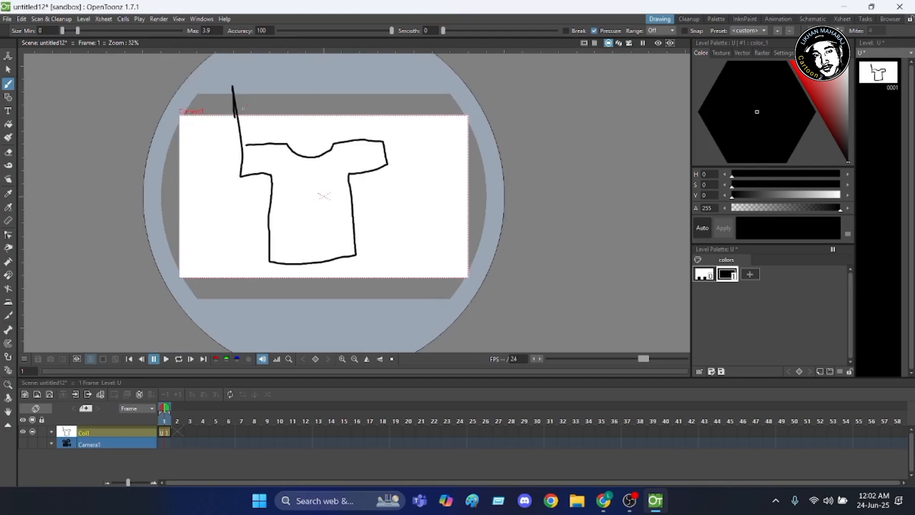
{"action": "scroll", "coordinate": [243, 109], "scroll_direction": "up", "scroll_amount": 2}
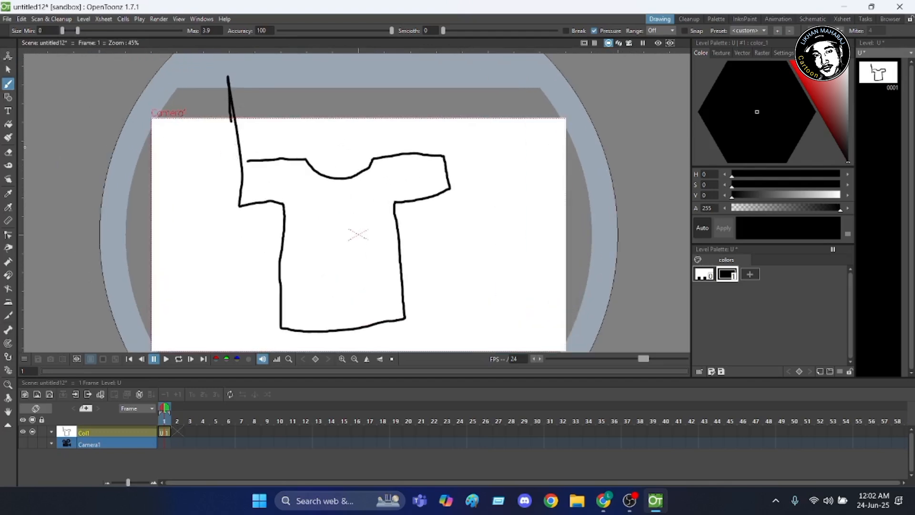
{"action": "left_click", "coordinate": [9, 152]}
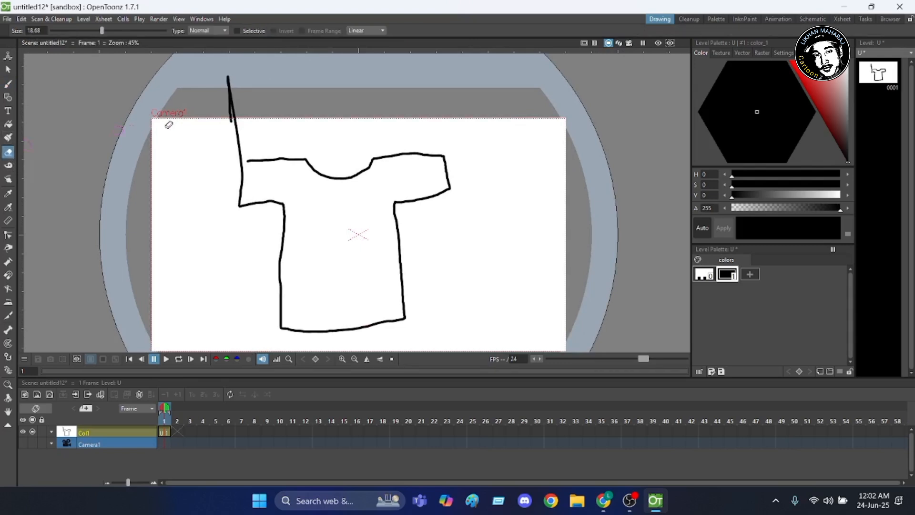
{"action": "mouse_move", "coordinate": [213, 90]}
{"action": "left_mouse_down"}
{"action": "mouse_move", "coordinate": [229, 87]}
{"action": "mouse_move", "coordinate": [224, 76]}
{"action": "left_mouse_up"}
{"action": "mouse_move", "coordinate": [210, 112]}
{"action": "left_mouse_down"}
{"action": "mouse_move", "coordinate": [244, 103]}
{"action": "mouse_move", "coordinate": [247, 85]}
{"action": "mouse_move", "coordinate": [231, 89]}
{"action": "mouse_move", "coordinate": [217, 128]}
{"action": "mouse_move", "coordinate": [240, 127]}
{"action": "mouse_move", "coordinate": [226, 157]}
{"action": "left_mouse_up"}
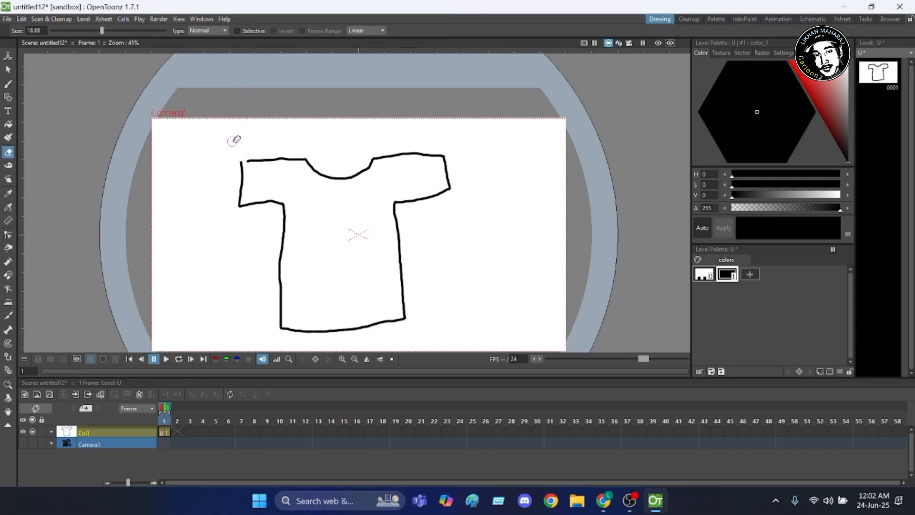
Close the gap at the upper corner of the T-shirt's left sleeve with a short brush stroke
{"action": "scroll", "coordinate": [250, 150], "scroll_direction": "up", "scroll_amount": 5}
{"action": "scroll", "coordinate": [246, 162], "scroll_direction": "up", "scroll_amount": 2}
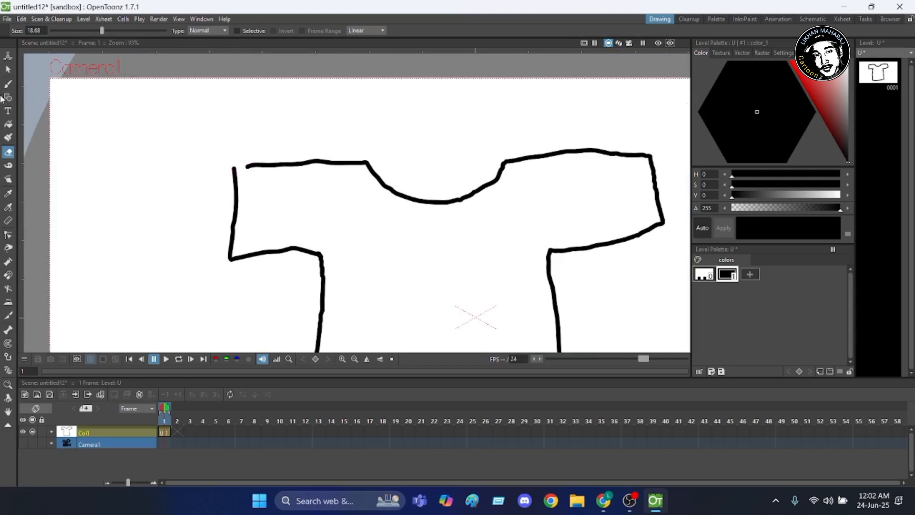
{"action": "left_click", "coordinate": [8, 84]}
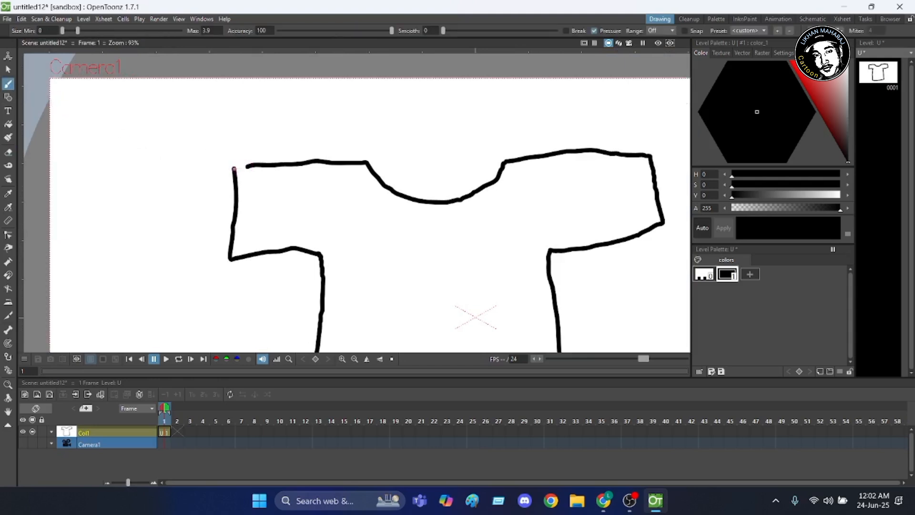
{"action": "scroll", "coordinate": [258, 153], "scroll_direction": "down", "scroll_amount": 10}
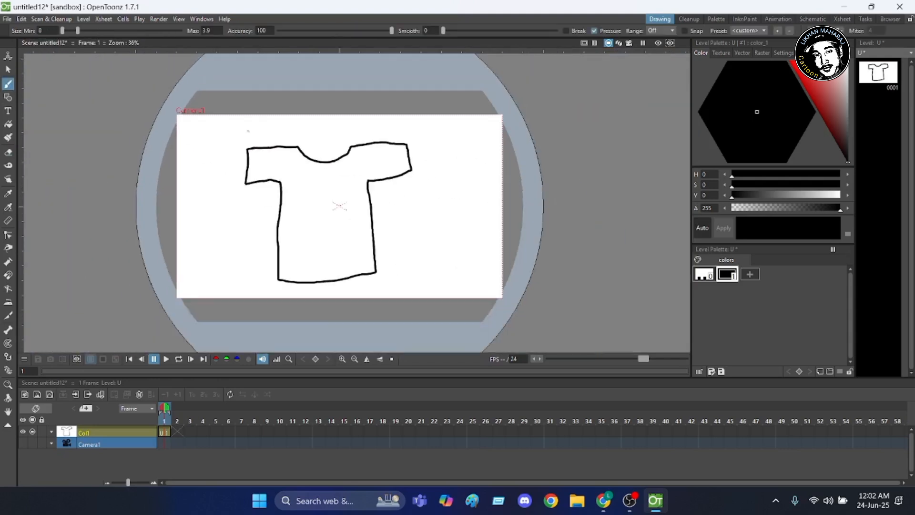
{"action": "scroll", "coordinate": [297, 174], "scroll_direction": "up", "scroll_amount": 1}
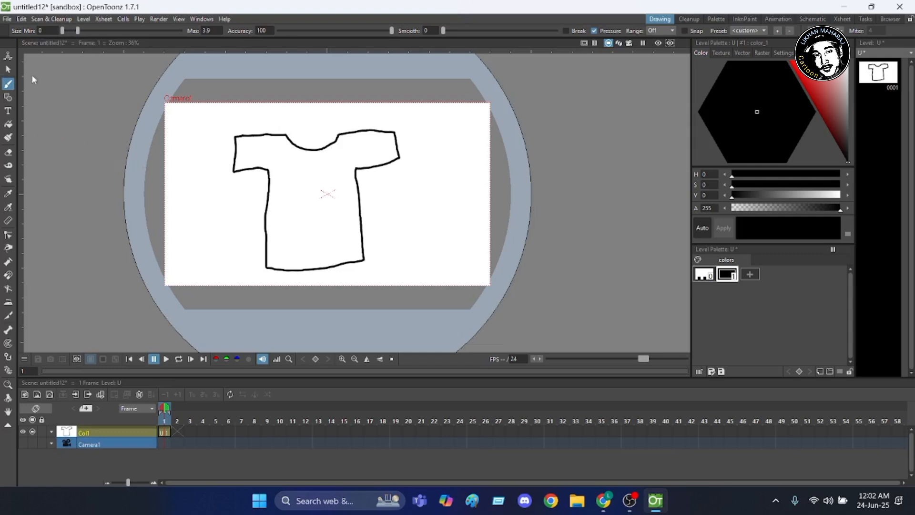
Change the outline's colour style to blue (H 239, S 81, V 75) and fill the T-shirt shape with it
{"action": "left_click", "coordinate": [814, 86]}
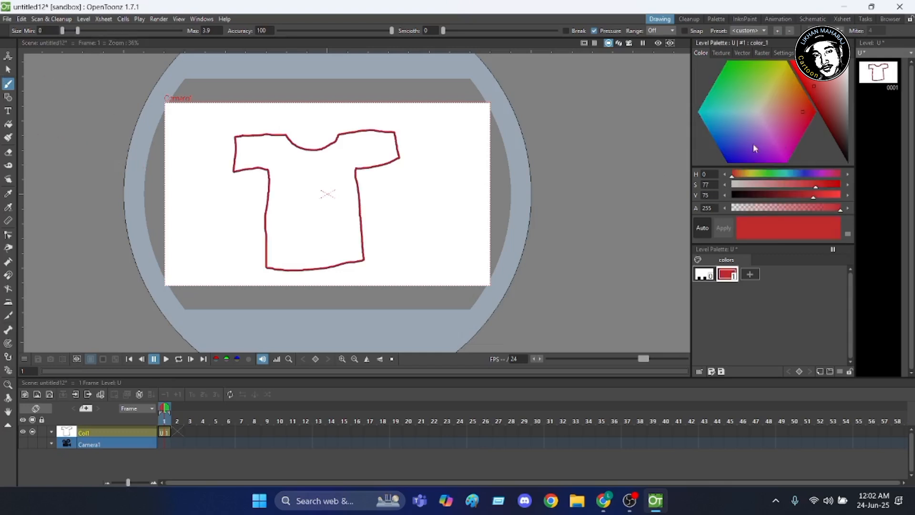
{"action": "left_click", "coordinate": [734, 152]}
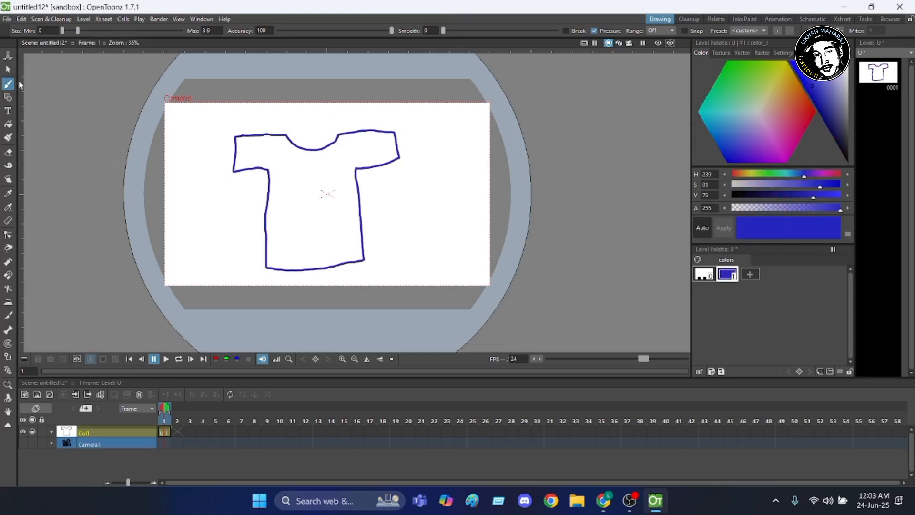
{"action": "left_click", "coordinate": [8, 124]}
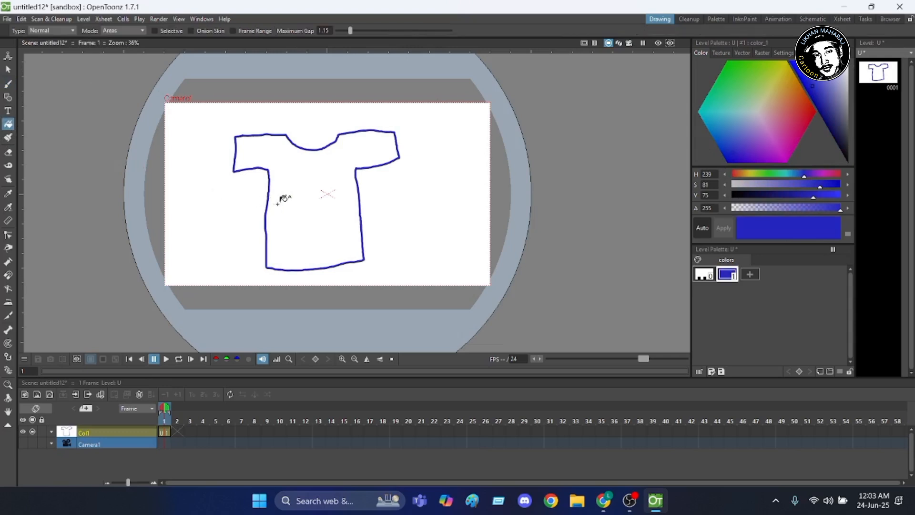
{"action": "left_click", "coordinate": [302, 195]}
{"action": "scroll", "coordinate": [316, 180], "scroll_direction": "down", "scroll_amount": 1}
{"action": "scroll", "coordinate": [318, 171], "scroll_direction": "up", "scroll_amount": 1}
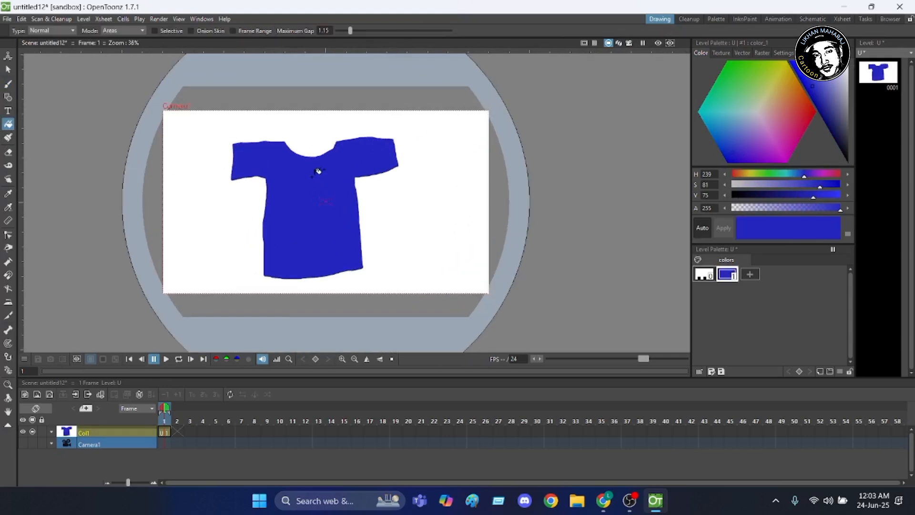
{"action": "scroll", "coordinate": [304, 198], "scroll_direction": "up", "scroll_amount": 2}
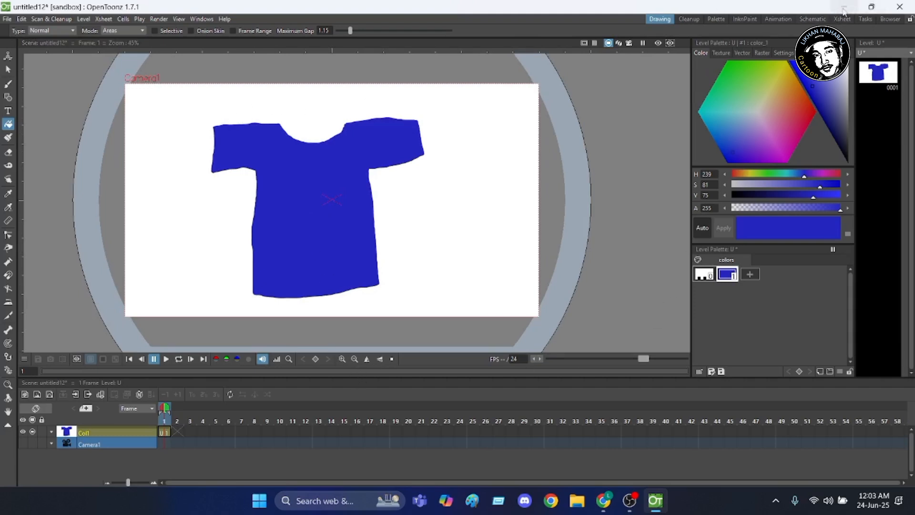
Switch to File Explorer and open the Pictures folder to find the logo image
{"action": "left_click", "coordinate": [844, 7]}
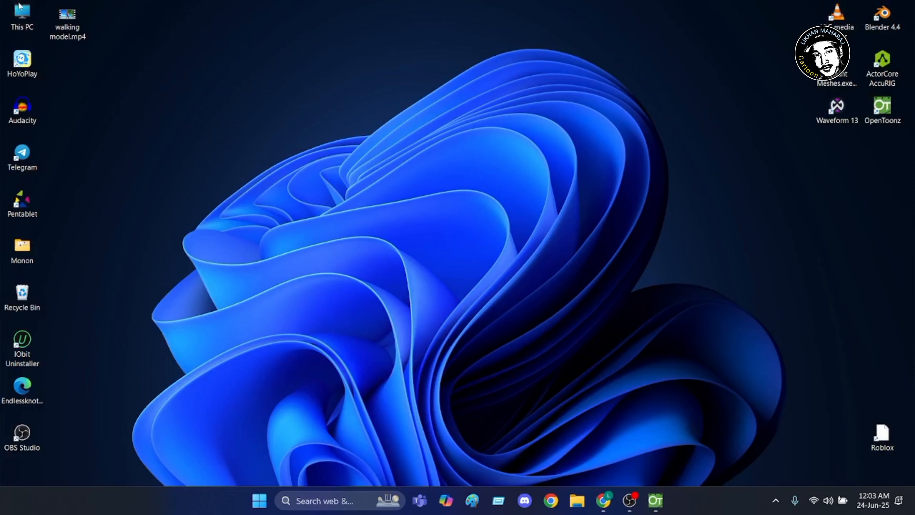
{"action": "double_click", "coordinate": [24, 19]}
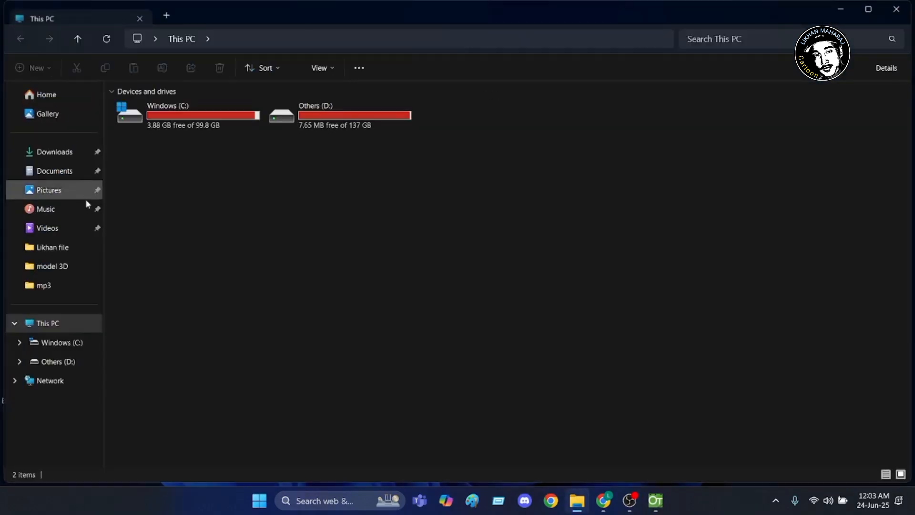
{"action": "left_click", "coordinate": [50, 191]}
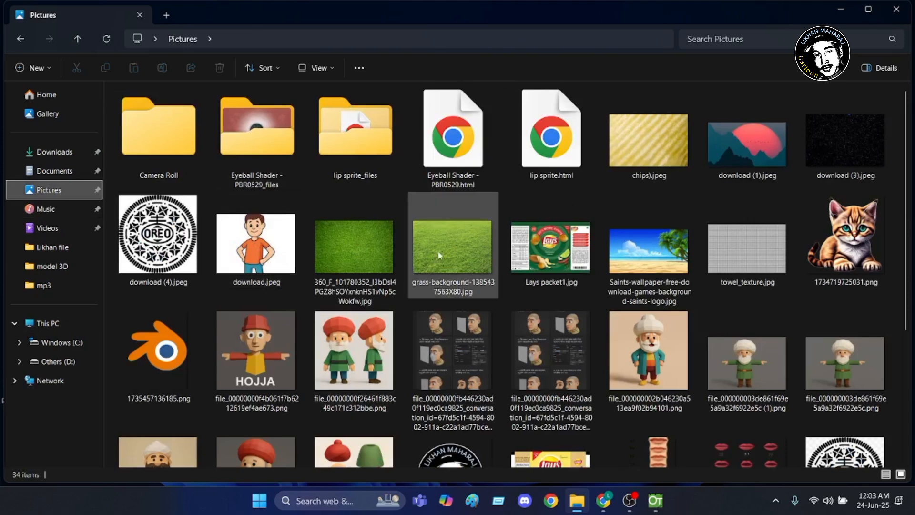
{"action": "scroll", "coordinate": [440, 256], "scroll_direction": "down", "scroll_amount": 3}
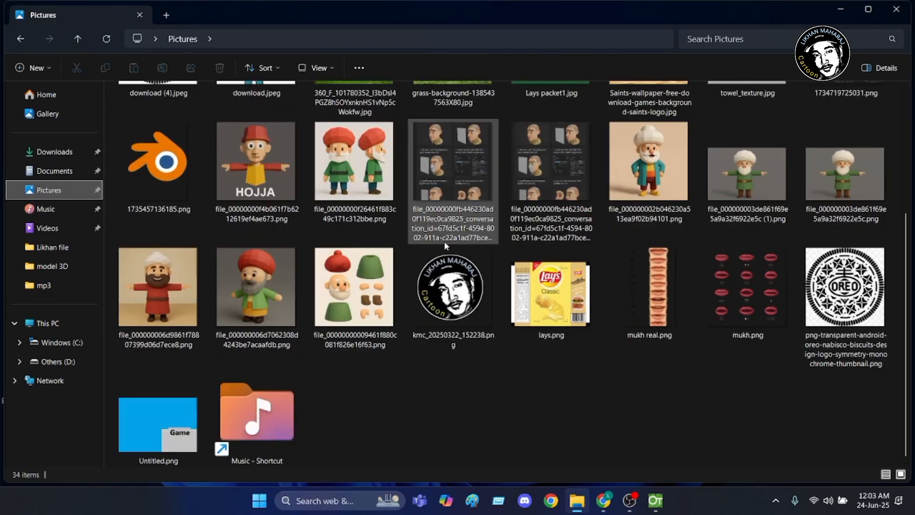
Add the logo image kmc_20250322_152238.png to the OpenToonz scene, loading it from its original location
{"action": "left_click", "coordinate": [460, 296]}
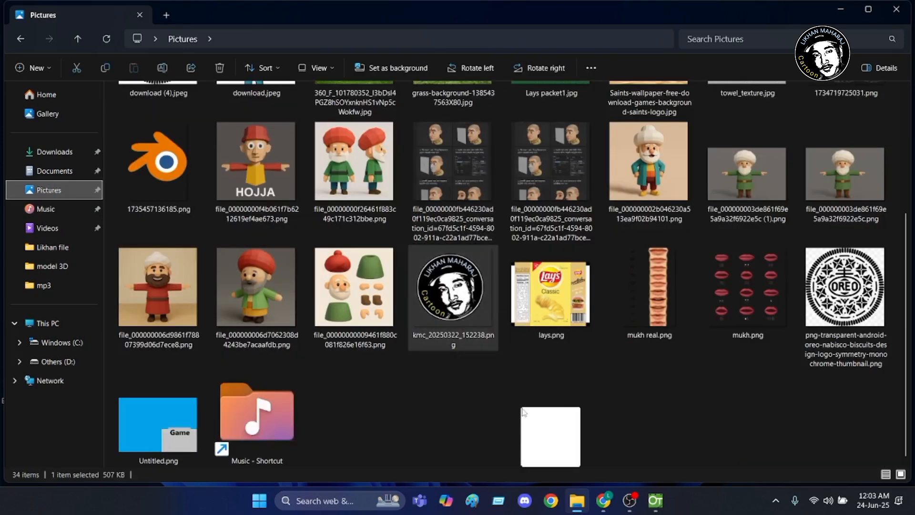
{"action": "left_click_drag", "start_coordinate": [455, 291], "coordinate": [290, 194]}
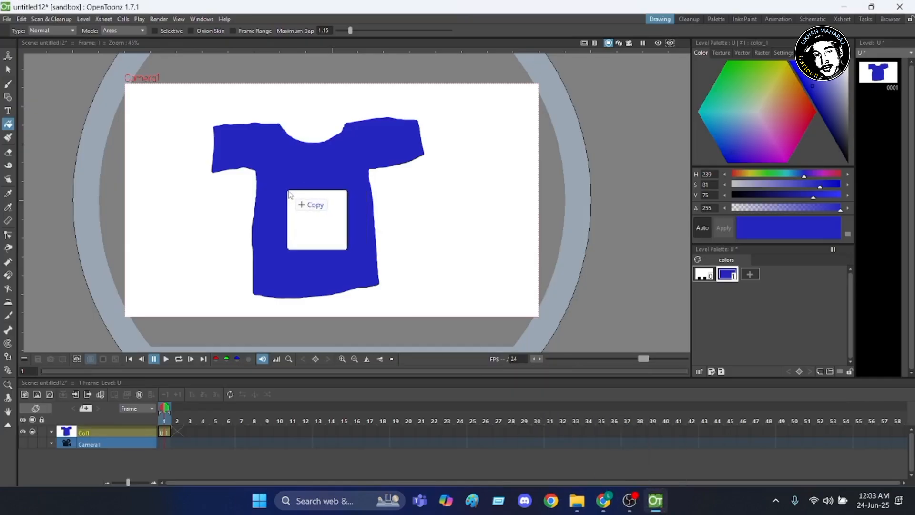
{"action": "left_click_drag", "start_coordinate": [290, 194], "coordinate": [290, 193]}
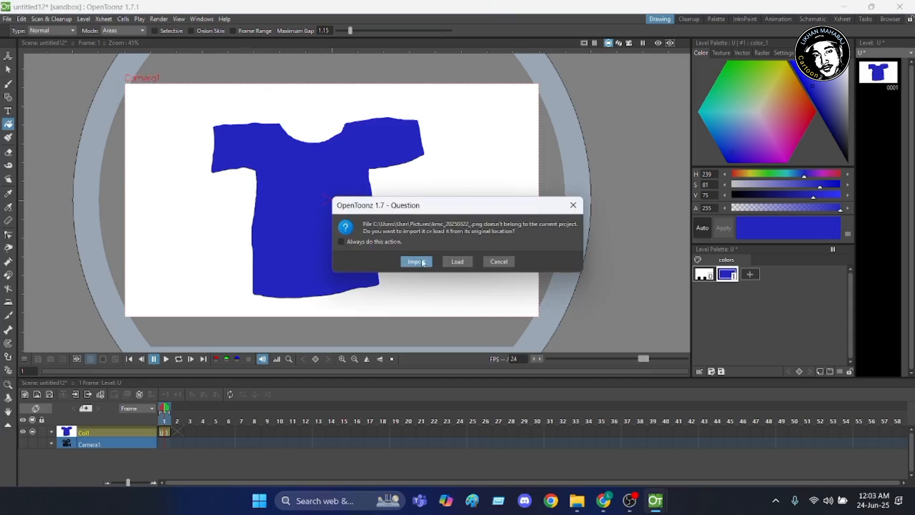
{"action": "left_click", "coordinate": [449, 262]}
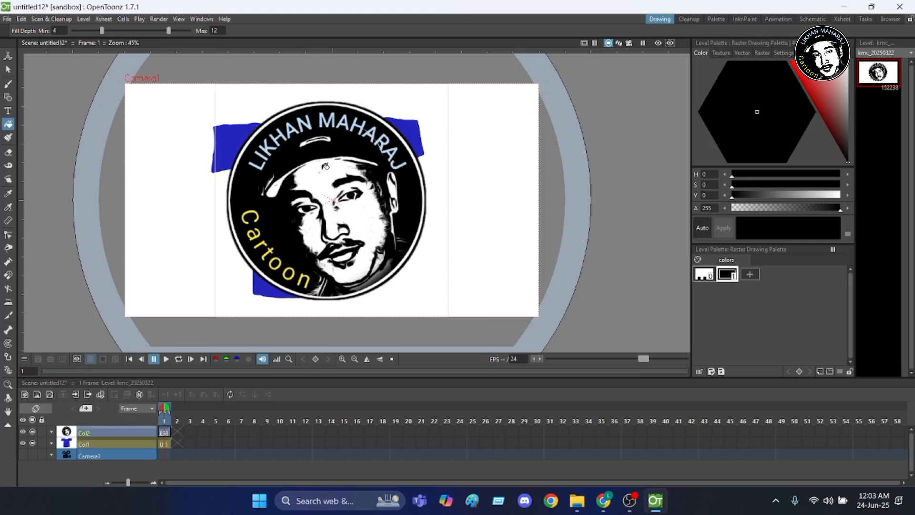
Scale the logo image down to about 40% so it fits within the T-shirt's chest area
{"action": "scroll", "coordinate": [305, 192], "scroll_direction": "down", "scroll_amount": 2}
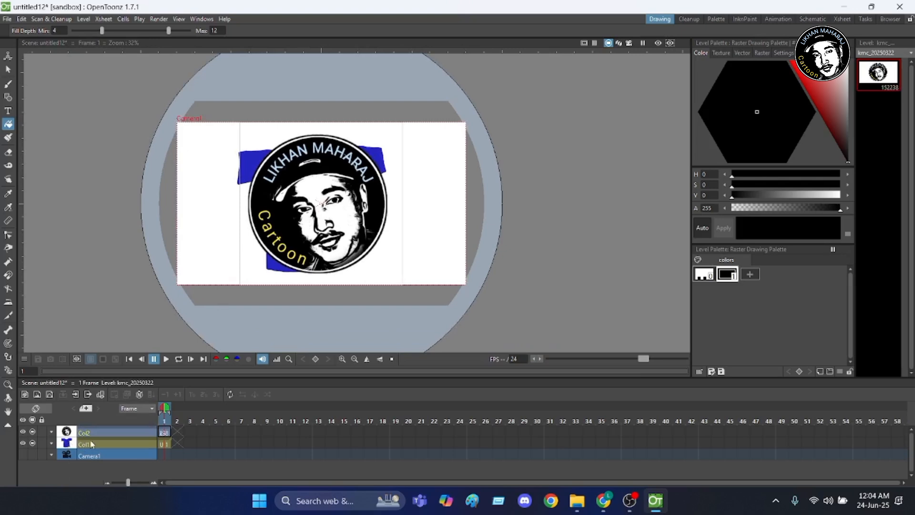
{"action": "left_click", "coordinate": [9, 71]}
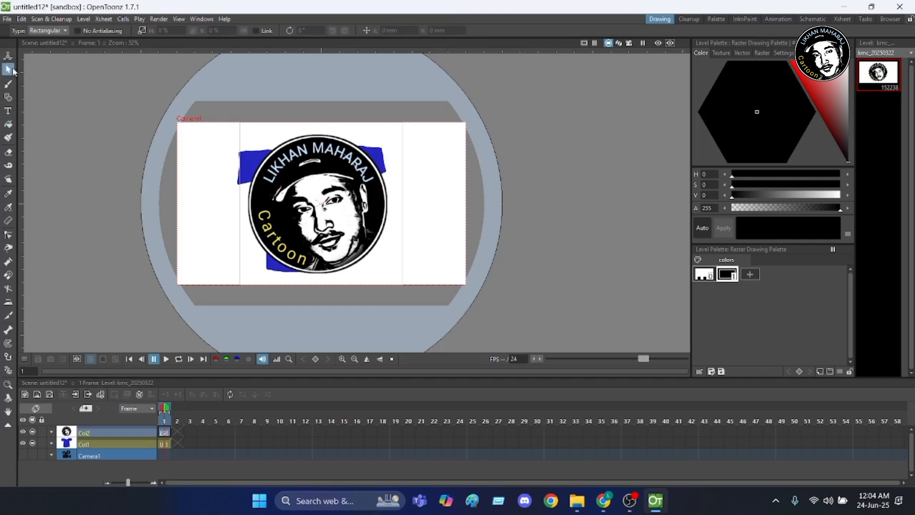
{"action": "left_click", "coordinate": [8, 56]}
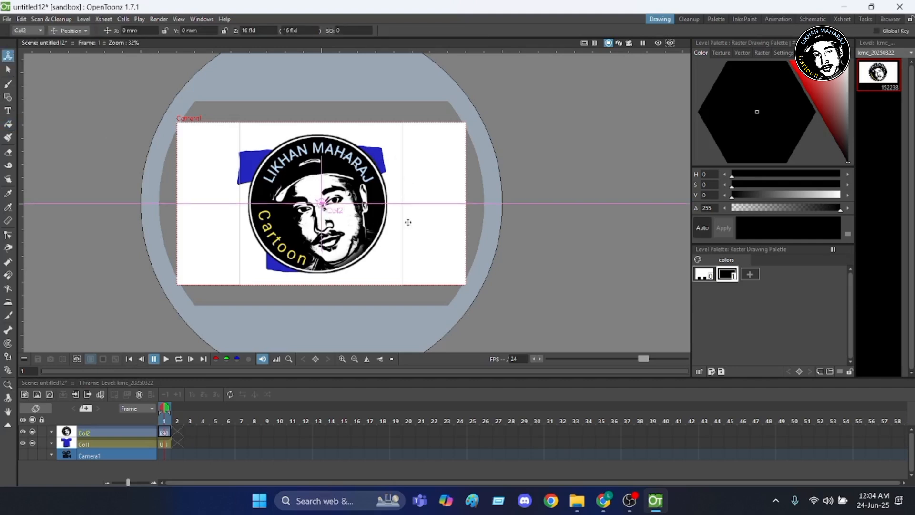
{"action": "left_click", "coordinate": [86, 32]}
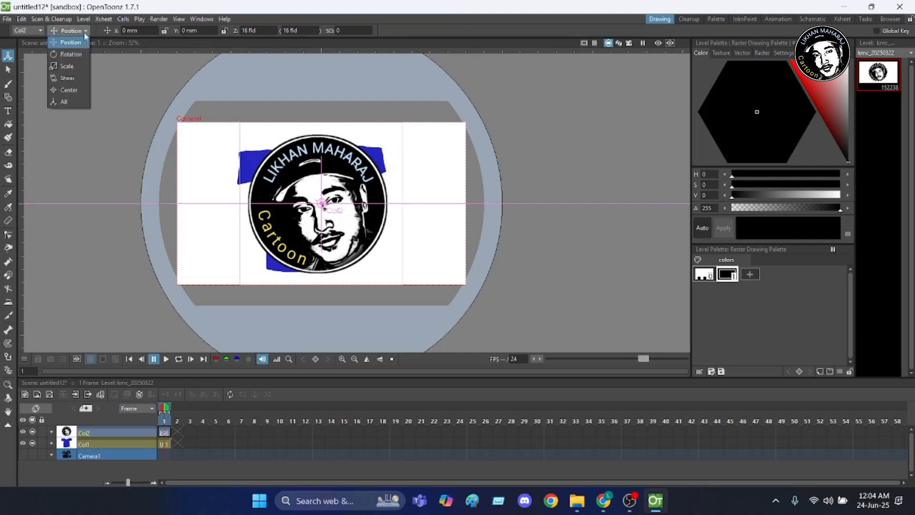
{"action": "left_click", "coordinate": [67, 66]}
{"action": "left_click_drag", "start_coordinate": [417, 236], "coordinate": [364, 209]}
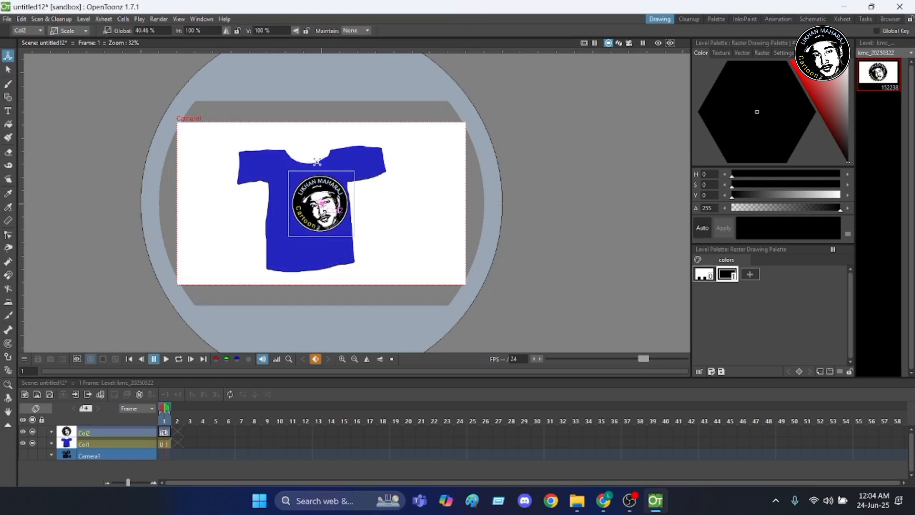
Move the logo to the centre of the T-shirt's chest, at about X -15.33 mm, Y -11.19 mm
{"action": "scroll", "coordinate": [316, 159], "scroll_direction": "up", "scroll_amount": 2}
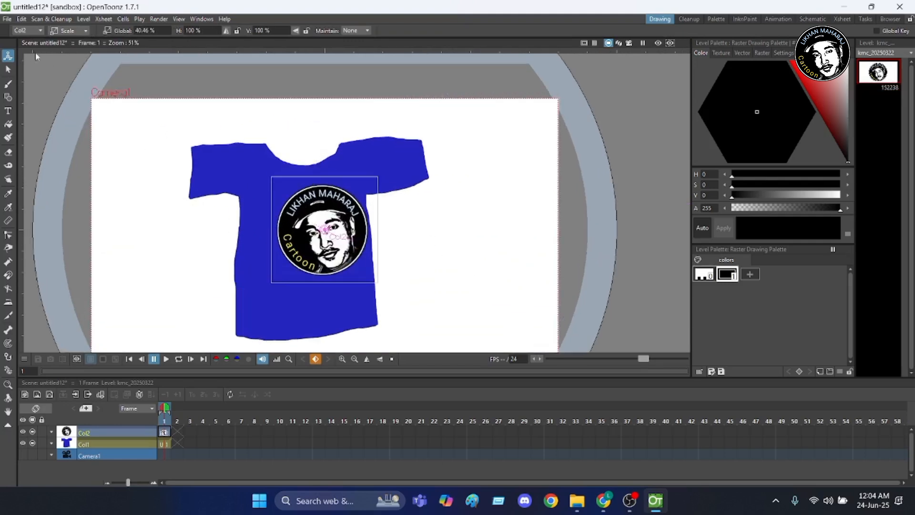
{"action": "left_click", "coordinate": [84, 31]}
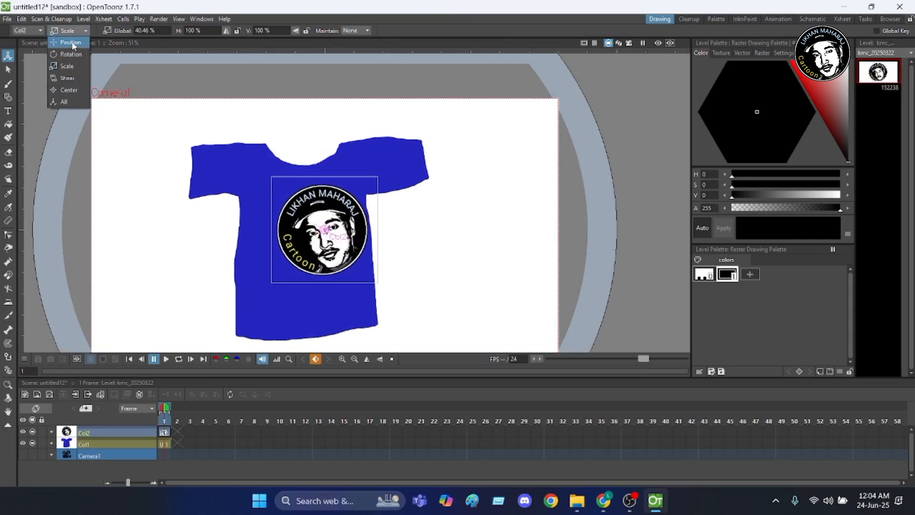
{"action": "left_click", "coordinate": [71, 43]}
{"action": "left_click_drag", "start_coordinate": [381, 269], "coordinate": [368, 245]}
{"action": "left_click_drag", "start_coordinate": [384, 261], "coordinate": [378, 266]}
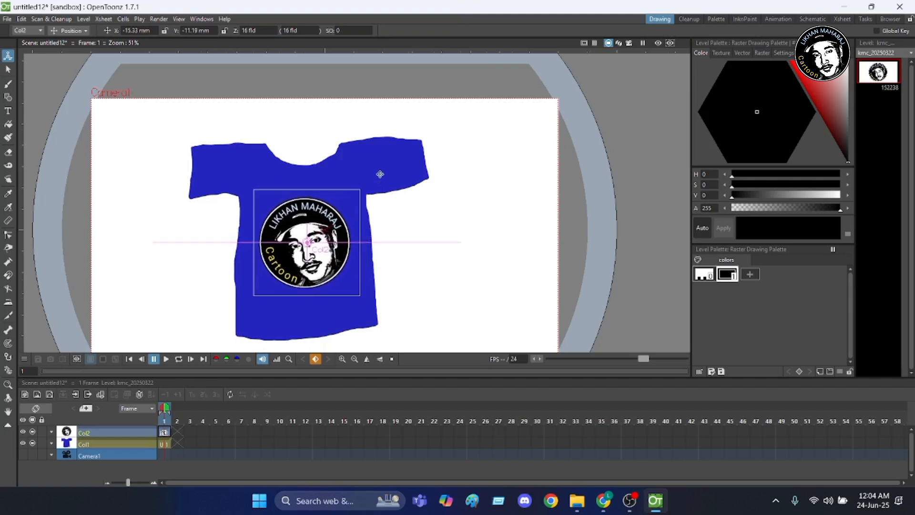
{"action": "scroll", "coordinate": [379, 175], "scroll_direction": "down", "scroll_amount": 3}
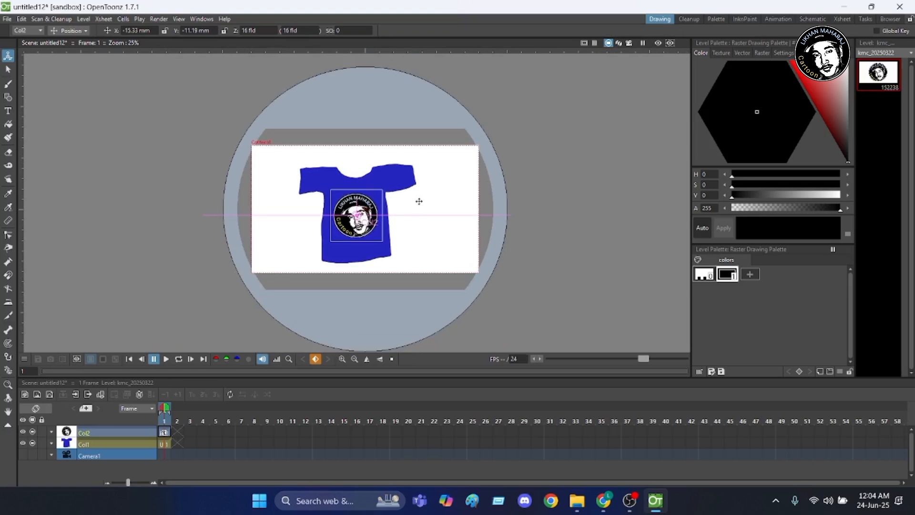
{"action": "scroll", "coordinate": [346, 255], "scroll_direction": "up", "scroll_amount": 2}
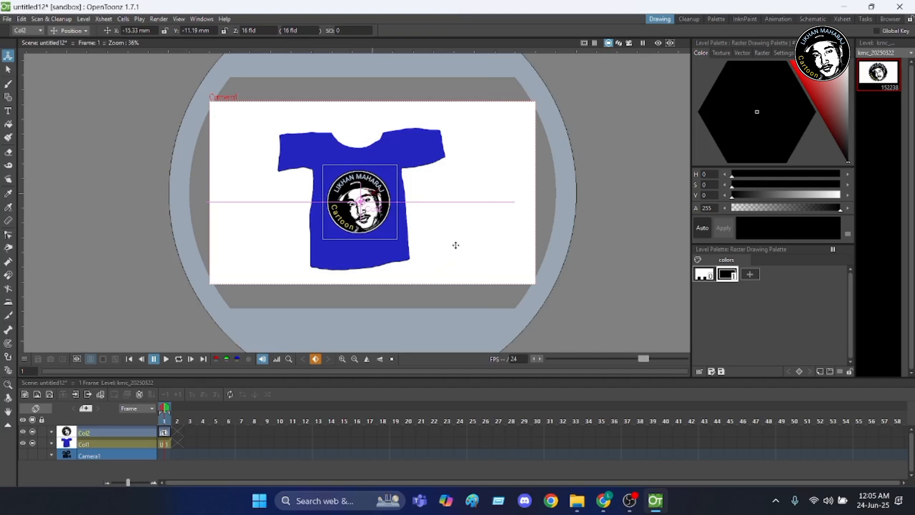
{"action": "scroll", "coordinate": [361, 232], "scroll_direction": "up", "scroll_amount": 3}
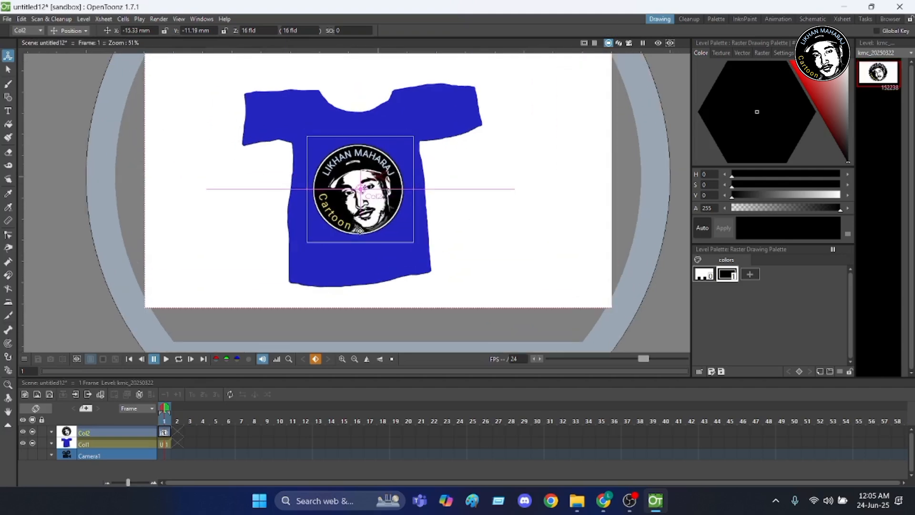
{"action": "scroll", "coordinate": [450, 84], "scroll_direction": "down", "scroll_amount": 2}
{"action": "scroll", "coordinate": [447, 88], "scroll_direction": "up", "scroll_amount": 2}
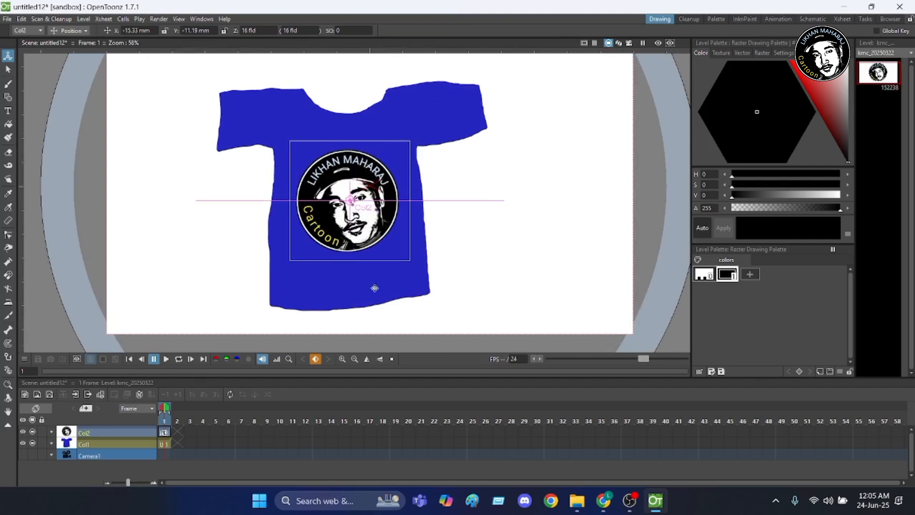
{"action": "scroll", "coordinate": [364, 221], "scroll_direction": "down", "scroll_amount": 1}
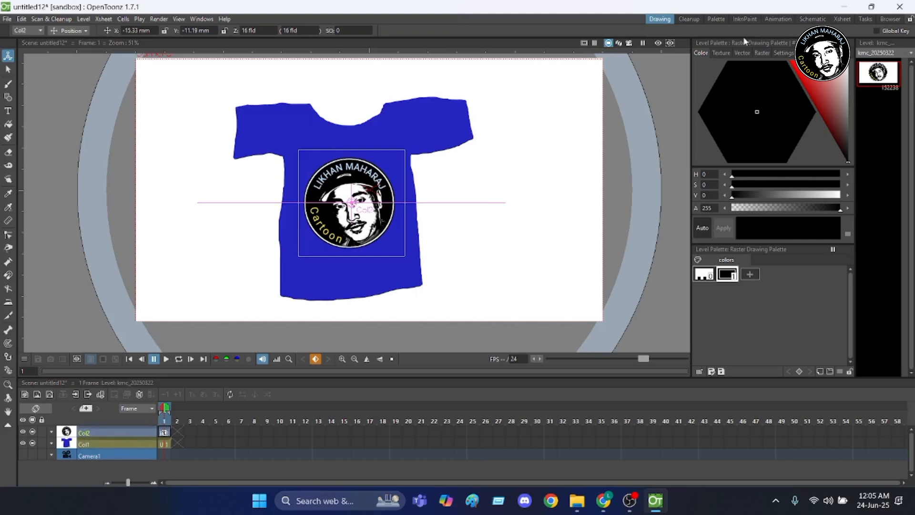
In the Animation room, collapse the T-shirt and logo columns together into one sub-xsheet
{"action": "left_click", "coordinate": [780, 20]}
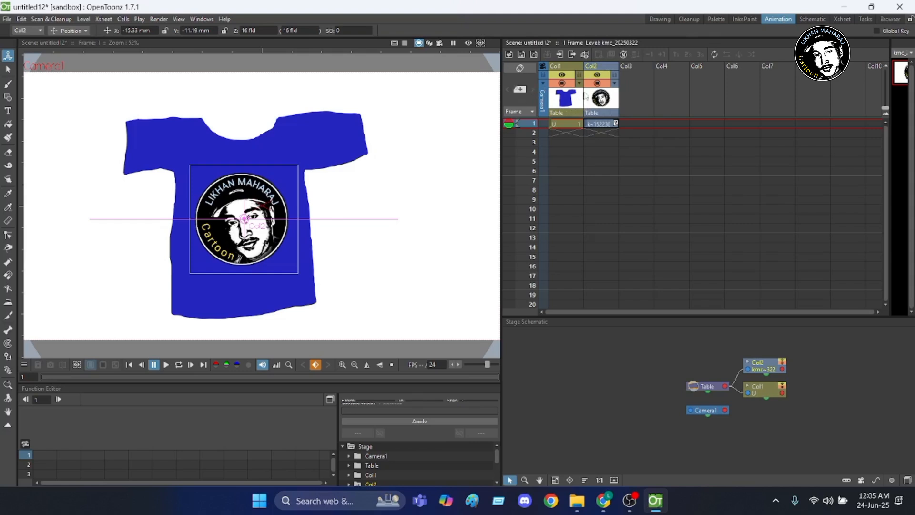
{"action": "left_click", "coordinate": [610, 108]}
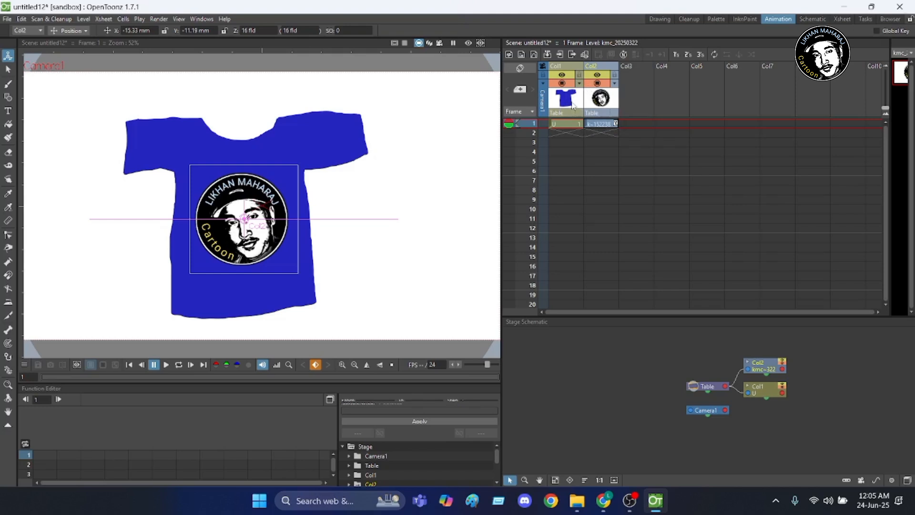
{"action": "right_click", "coordinate": [573, 106]}
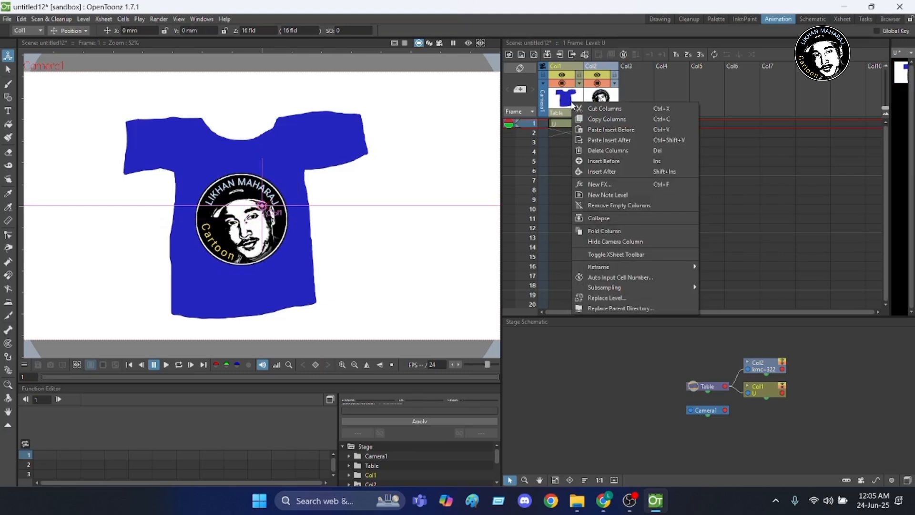
{"action": "left_click", "coordinate": [598, 219]}
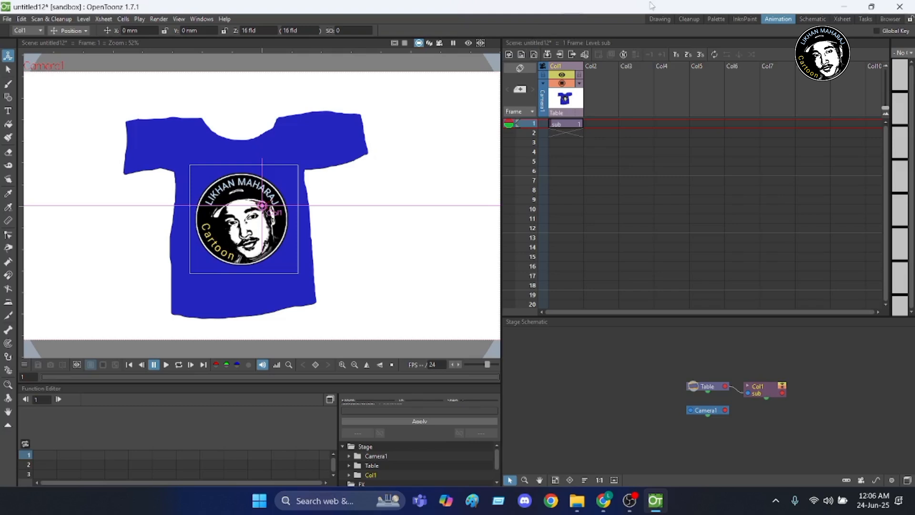
Shift the collapsed T-shirt and logo column slightly left, to about X -7.21 mm
{"action": "left_click", "coordinate": [661, 19]}
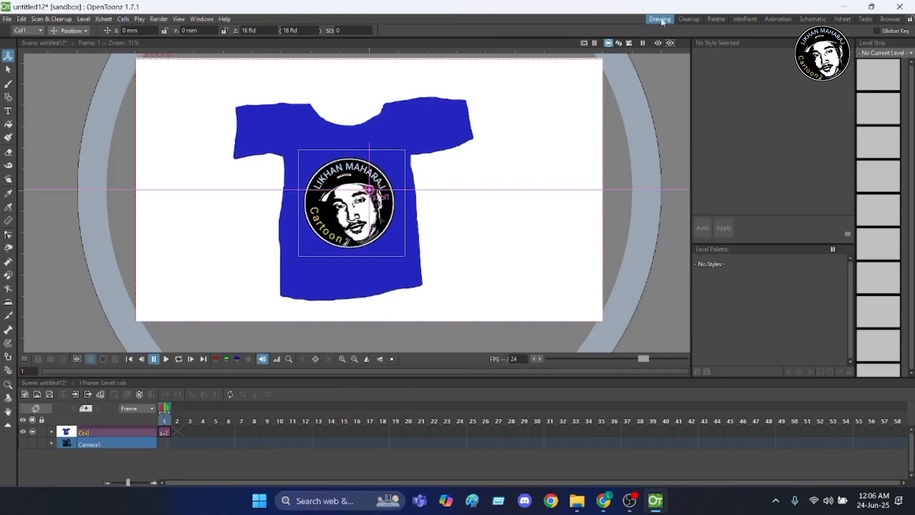
{"action": "left_click", "coordinate": [773, 19]}
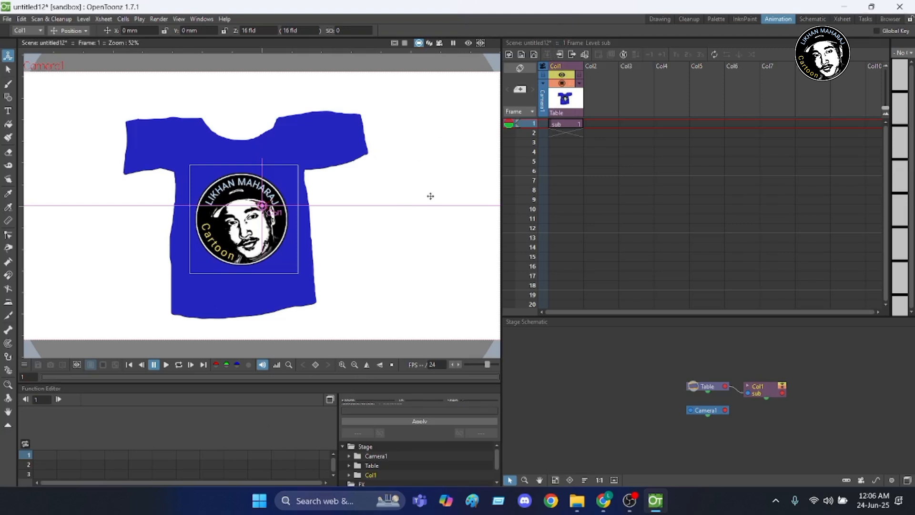
{"action": "scroll", "coordinate": [185, 202], "scroll_direction": "down", "scroll_amount": 1}
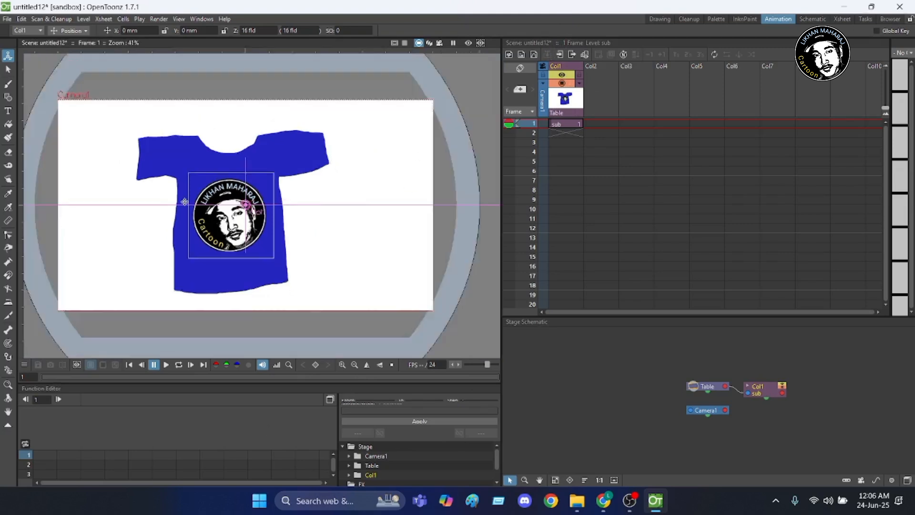
{"action": "scroll", "coordinate": [185, 201], "scroll_direction": "up", "scroll_amount": 4}
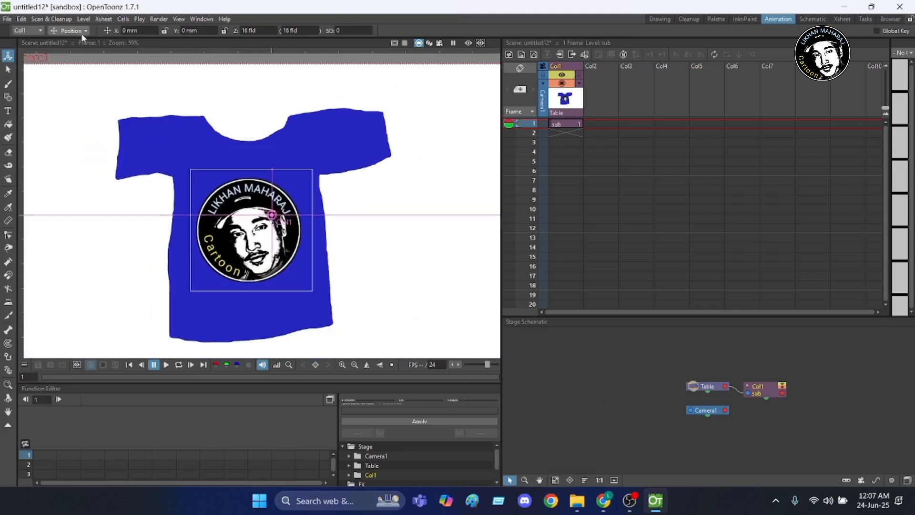
{"action": "mouse_move", "coordinate": [275, 152]}
{"action": "left_mouse_down"}
{"action": "mouse_move", "coordinate": [362, 118]}
{"action": "mouse_move", "coordinate": [404, 17]}
{"action": "mouse_move", "coordinate": [162, 69]}
{"action": "mouse_move", "coordinate": [188, 180]}
{"action": "mouse_move", "coordinate": [370, 204]}
{"action": "mouse_move", "coordinate": [455, 121]}
{"action": "mouse_move", "coordinate": [239, 125]}
{"action": "mouse_move", "coordinate": [266, 150]}
{"action": "left_mouse_up"}
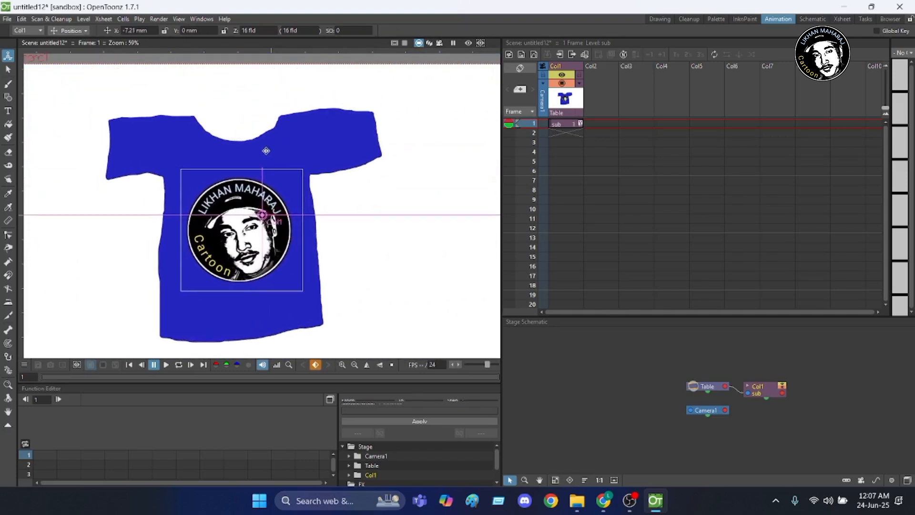
Scale the collapsed T-shirt and logo column down to about 68.7%
{"action": "left_click", "coordinate": [87, 32]}
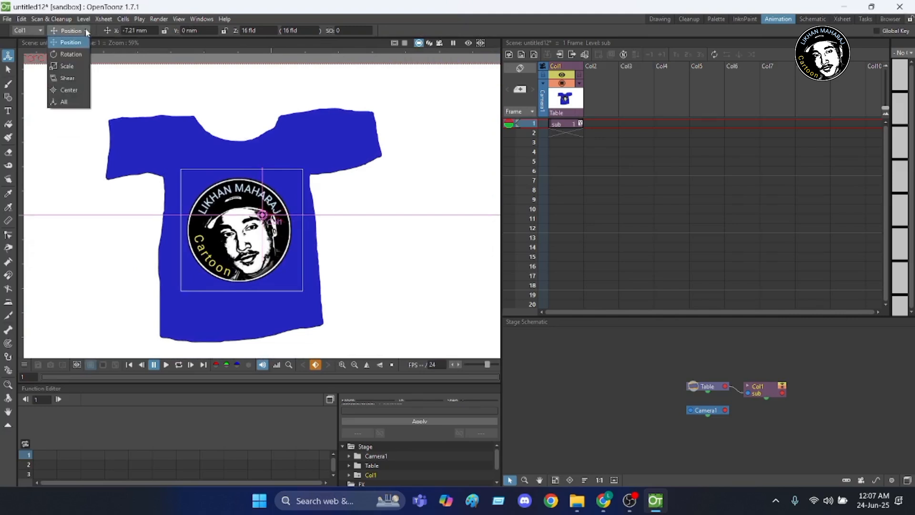
{"action": "left_click", "coordinate": [67, 66]}
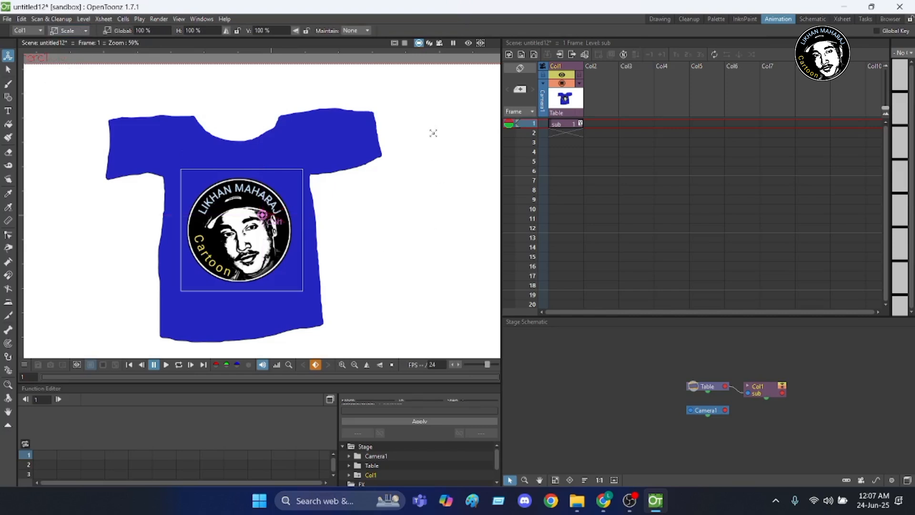
{"action": "left_click_drag", "start_coordinate": [432, 113], "coordinate": [390, 168]}
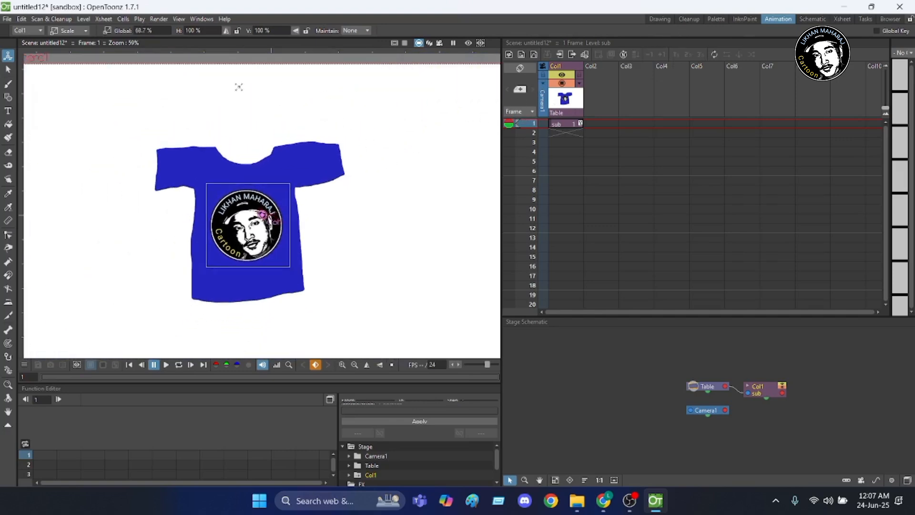
Rotate the collapsed T-shirt and logo column freehand to about -361.43°
{"action": "left_click", "coordinate": [86, 31]}
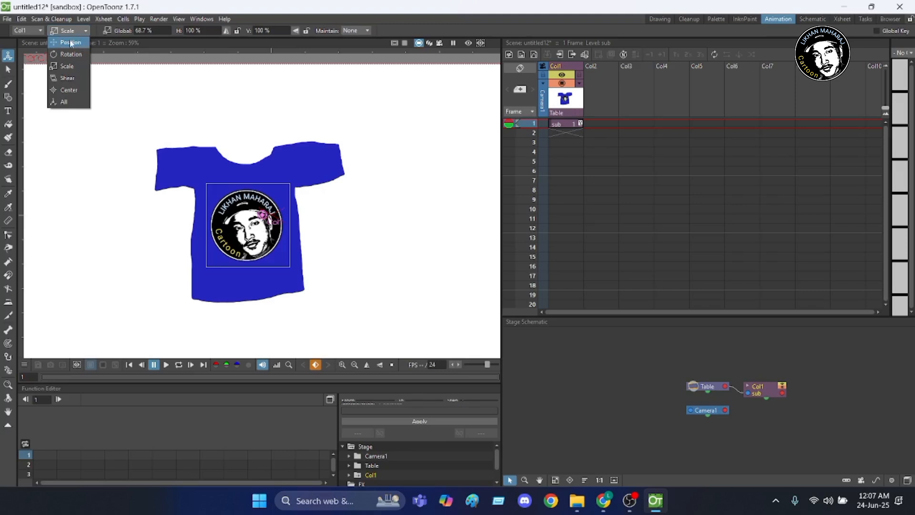
{"action": "left_click", "coordinate": [73, 55]}
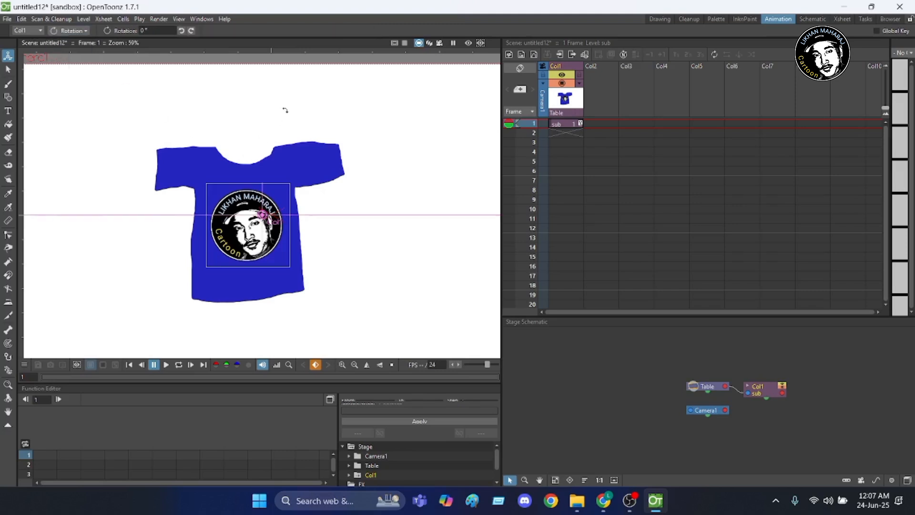
{"action": "left_click_drag", "start_coordinate": [285, 110], "coordinate": [279, 159]}
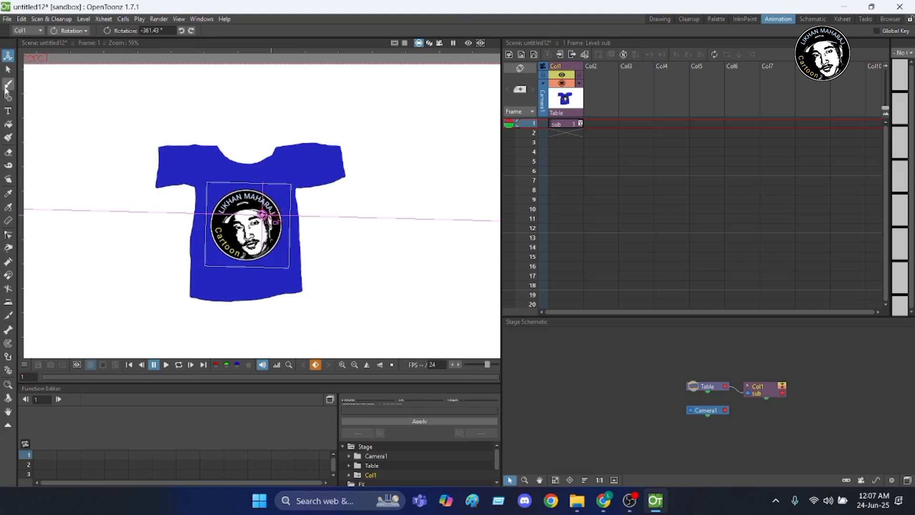
{"action": "left_click", "coordinate": [7, 85]}
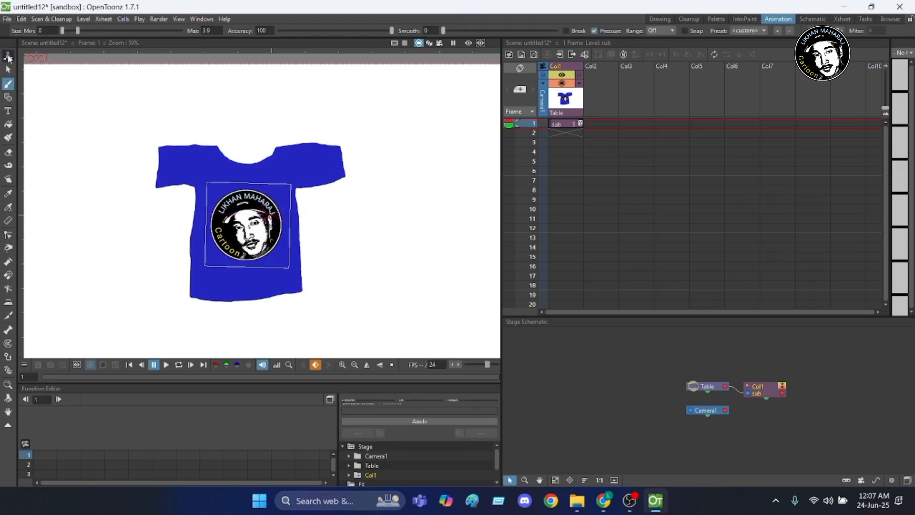
{"action": "left_click", "coordinate": [8, 56]}
{"action": "left_click", "coordinate": [579, 83]}
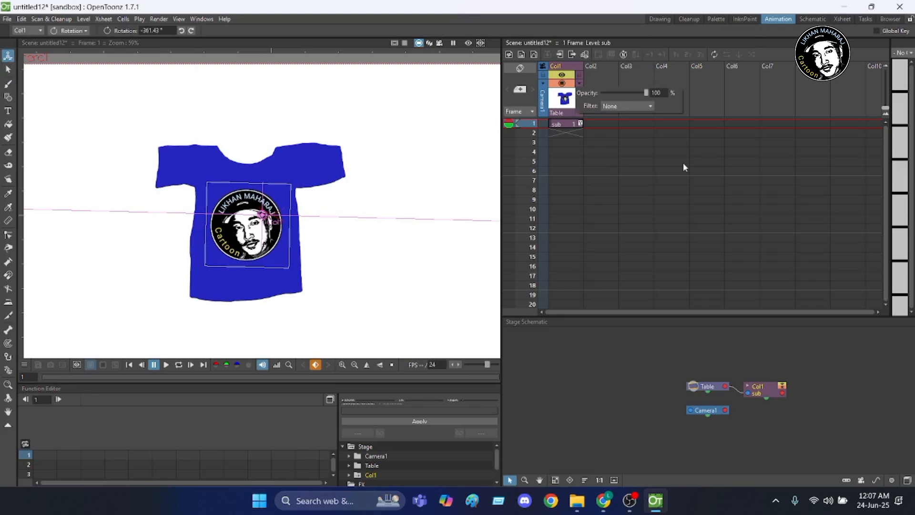
Return to the Drawing room and select the Camera1 column in the timeline
{"action": "left_click", "coordinate": [660, 19]}
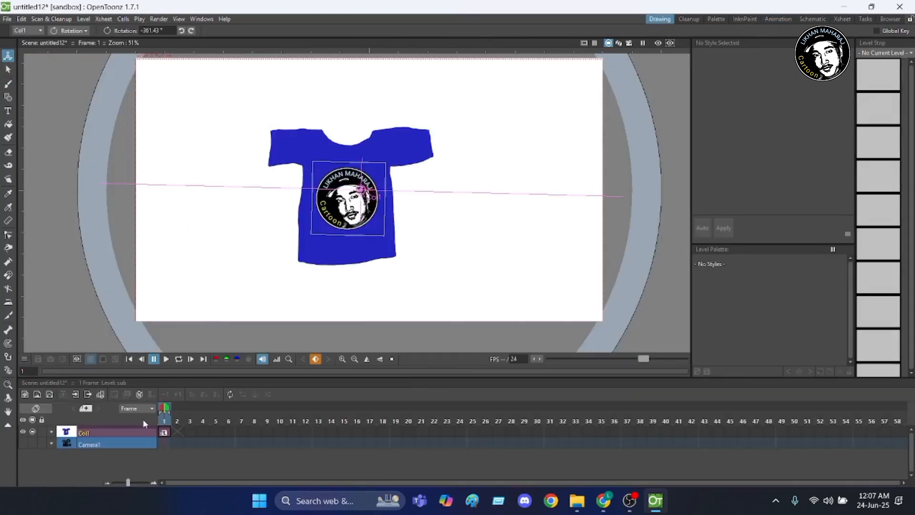
{"action": "left_click", "coordinate": [91, 445]}
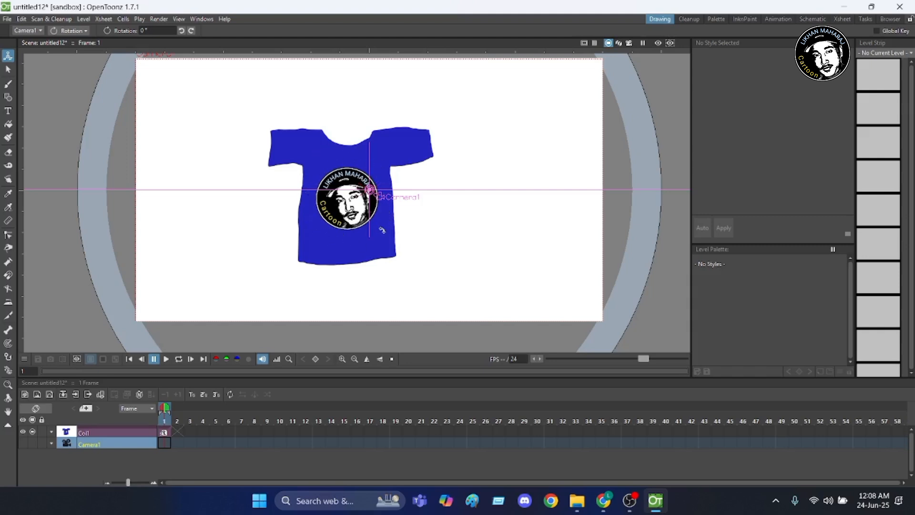
{"action": "left_click", "coordinate": [83, 433]}
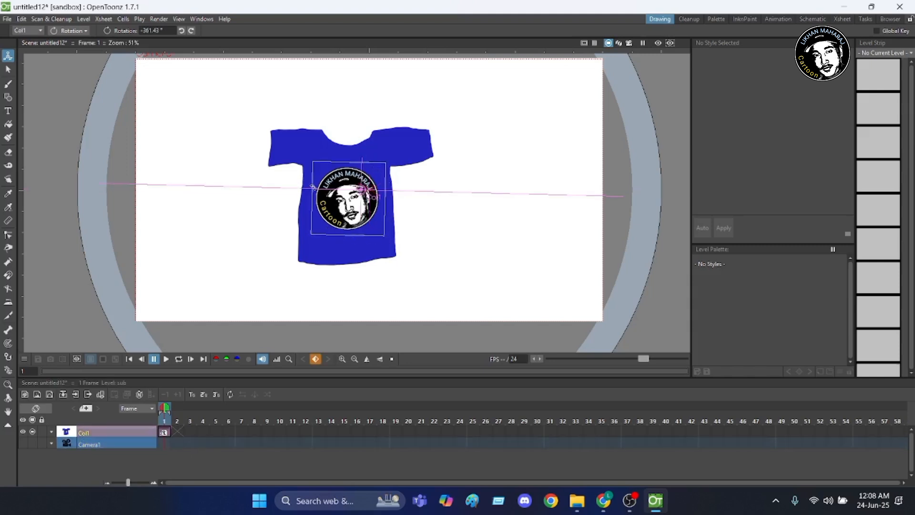
{"action": "left_click", "coordinate": [82, 445]}
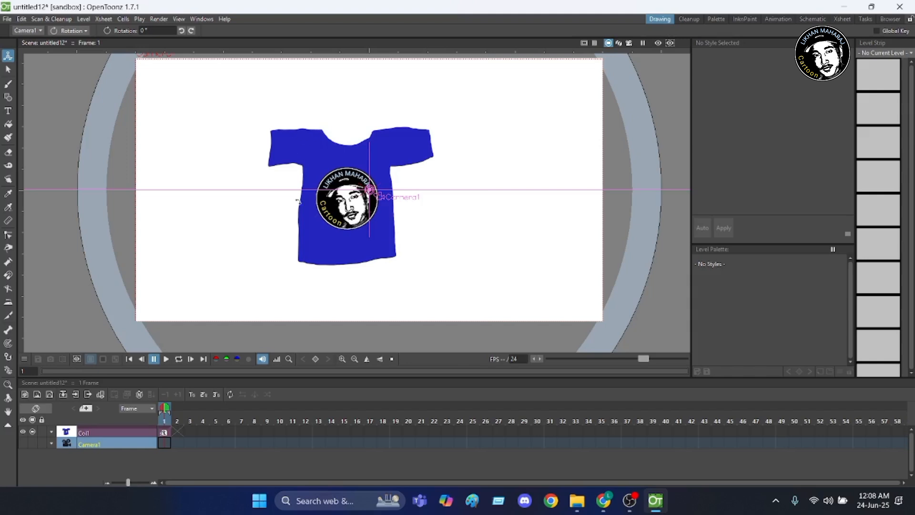
{"action": "scroll", "coordinate": [340, 228], "scroll_direction": "up", "scroll_amount": 1}
{"action": "scroll", "coordinate": [340, 228], "scroll_direction": "down", "scroll_amount": 2}
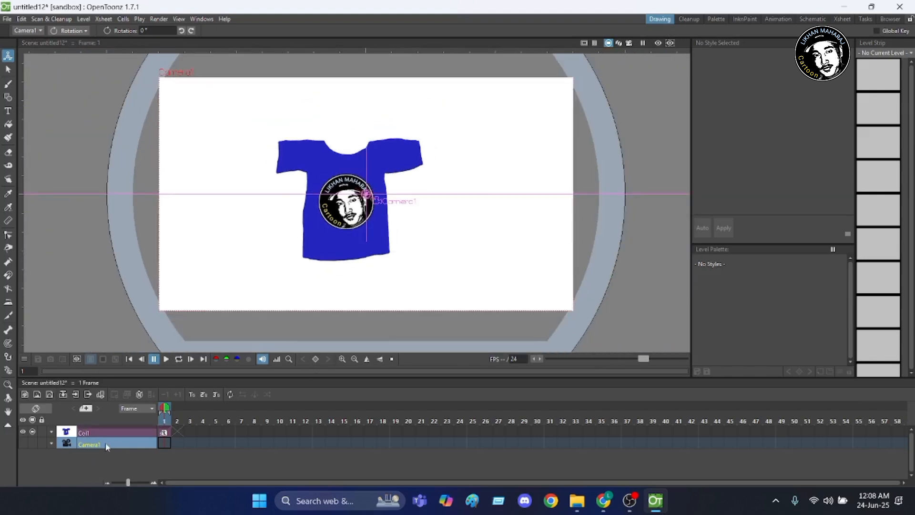
{"action": "scroll", "coordinate": [361, 241], "scroll_direction": "up", "scroll_amount": 1}
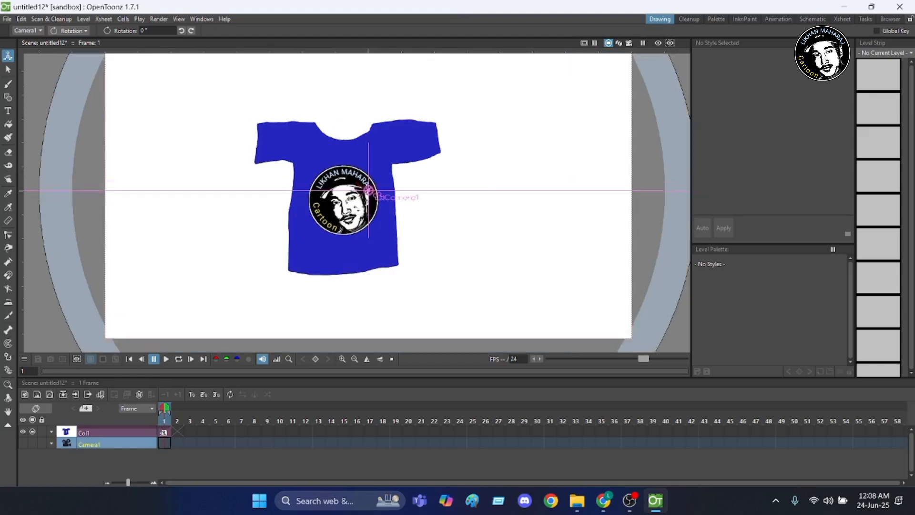
{"action": "scroll", "coordinate": [321, 149], "scroll_direction": "down", "scroll_amount": 1}
{"action": "scroll", "coordinate": [311, 129], "scroll_direction": "up", "scroll_amount": 2}
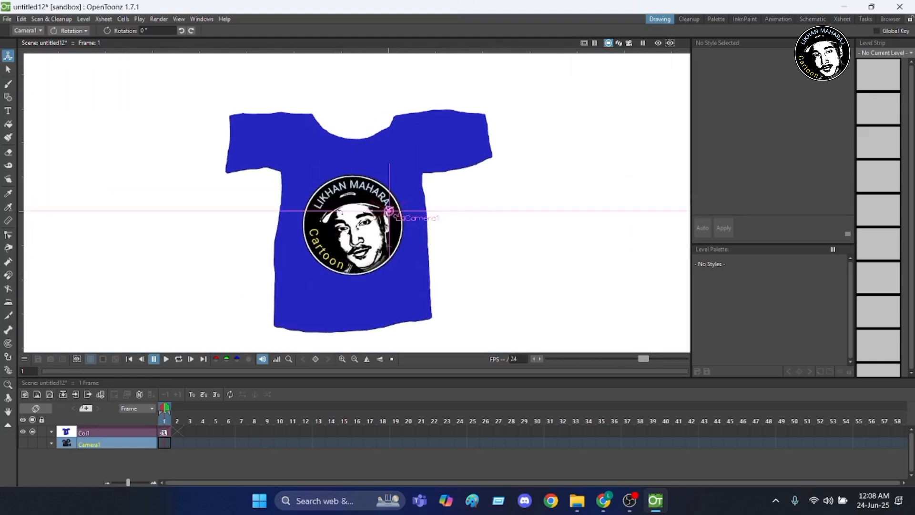
{"action": "scroll", "coordinate": [342, 208], "scroll_direction": "down", "scroll_amount": 1}
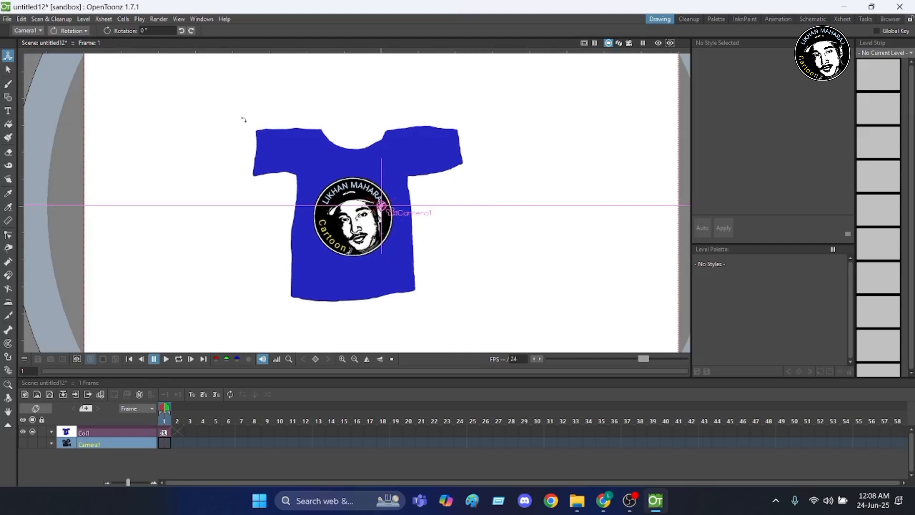
{"action": "scroll", "coordinate": [319, 175], "scroll_direction": "down", "scroll_amount": 1}
{"action": "scroll", "coordinate": [339, 212], "scroll_direction": "up", "scroll_amount": 2}
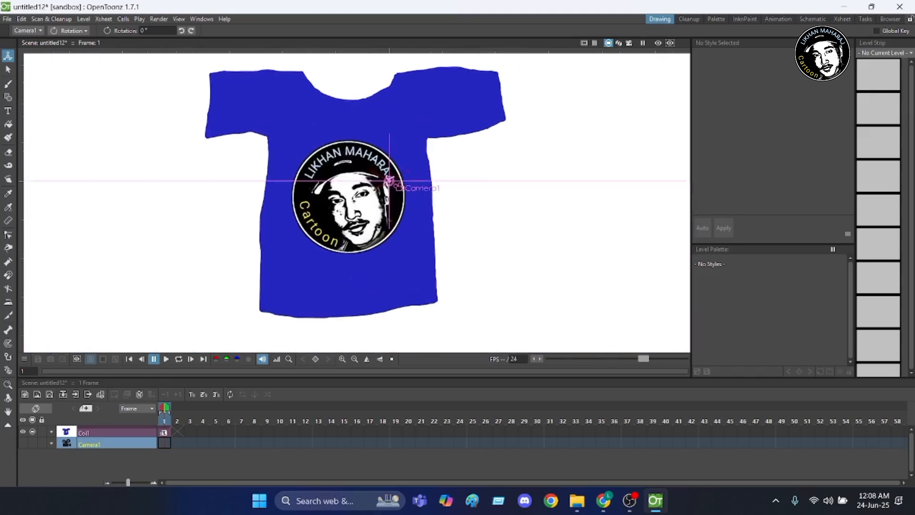
{"action": "scroll", "coordinate": [348, 144], "scroll_direction": "down", "scroll_amount": 1}
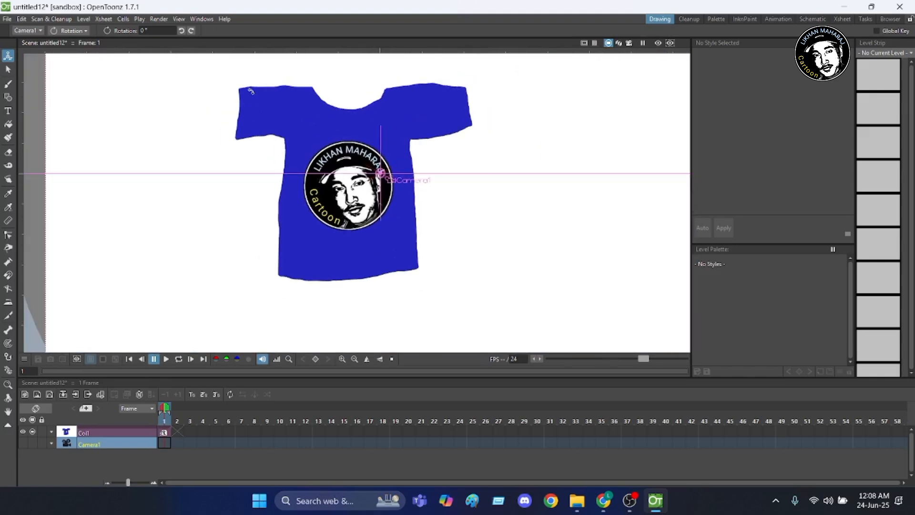
{"action": "scroll", "coordinate": [251, 91], "scroll_direction": "up", "scroll_amount": 2}
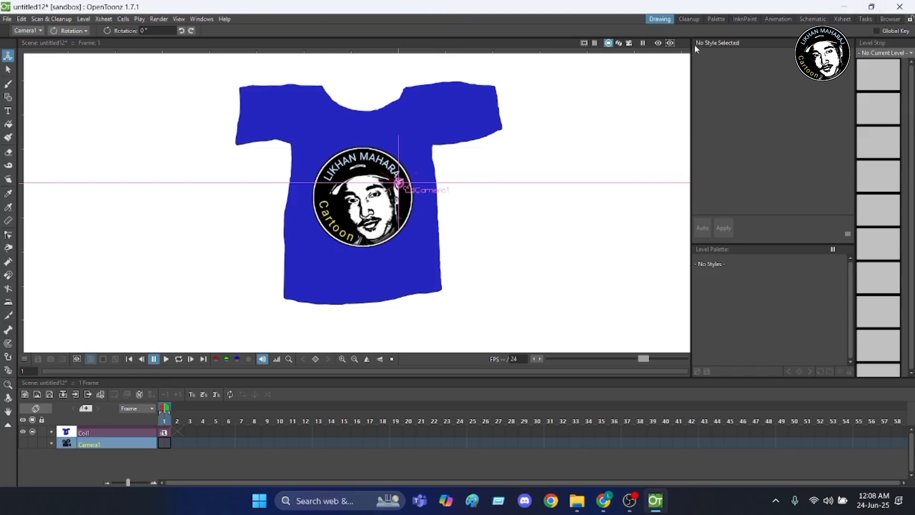
{"action": "left_click", "coordinate": [84, 433]}
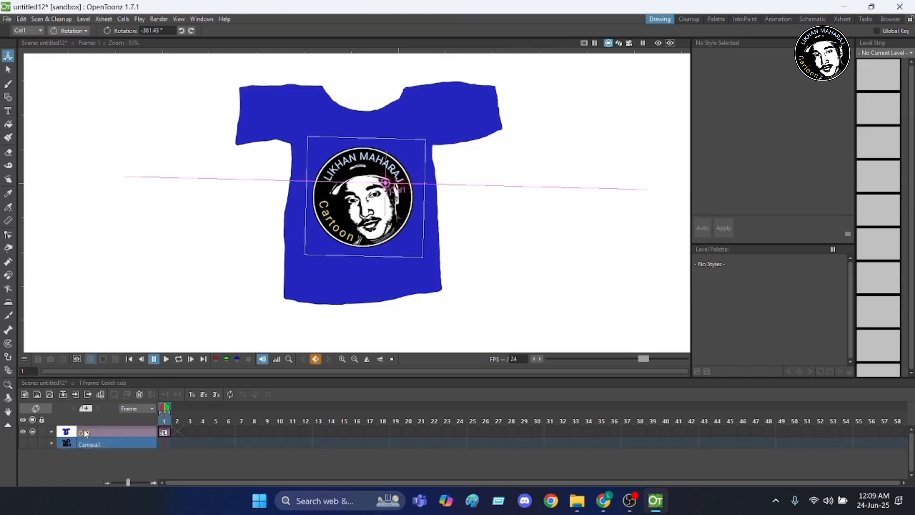
{"action": "right_click", "coordinate": [84, 433]}
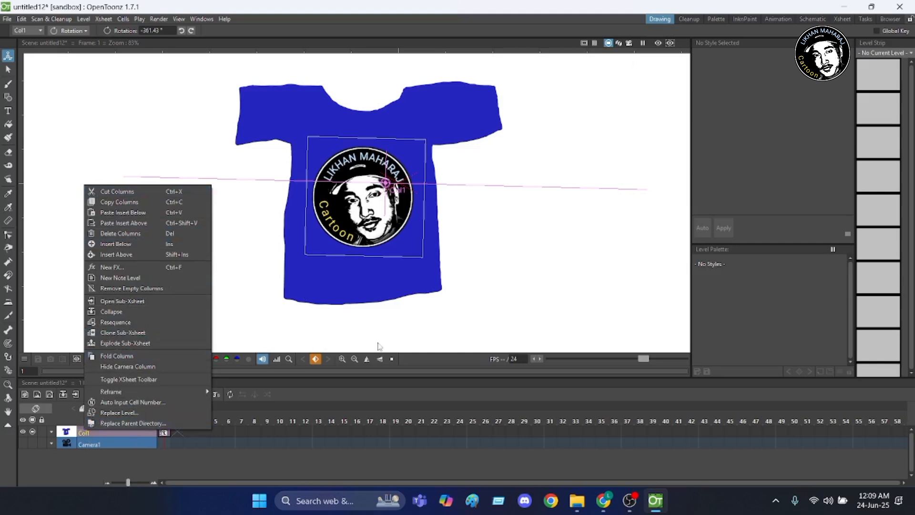
{"action": "left_click", "coordinate": [488, 329]}
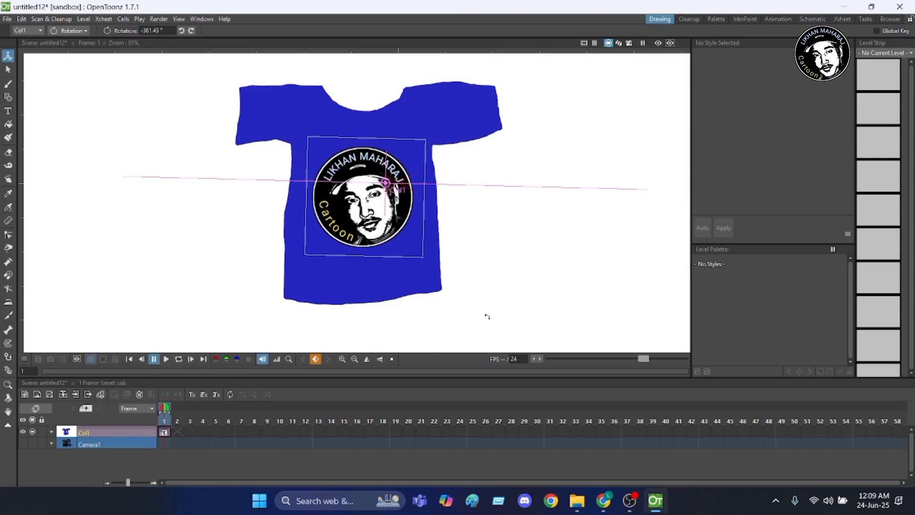
Switch to the Animation room and open the sub-xsheet of the collapsed T-shirt and logo column
{"action": "left_click", "coordinate": [778, 18]}
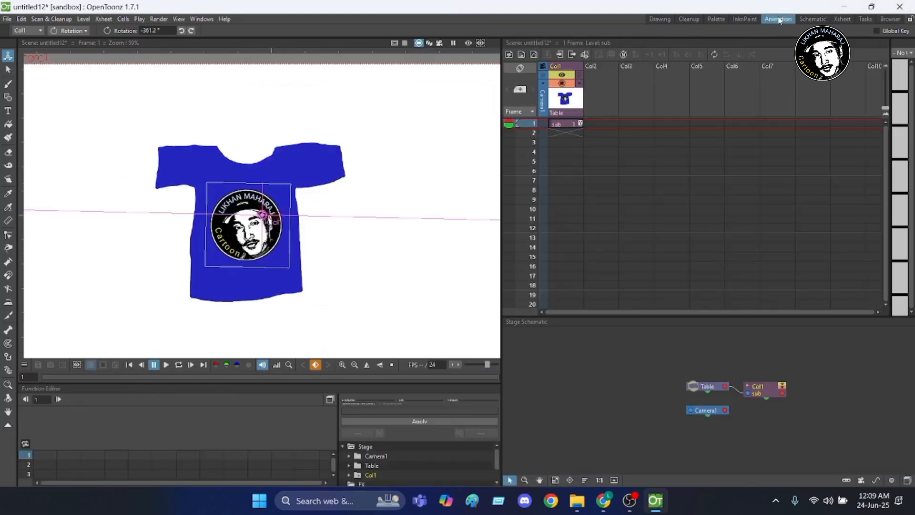
{"action": "left_click", "coordinate": [580, 99]}
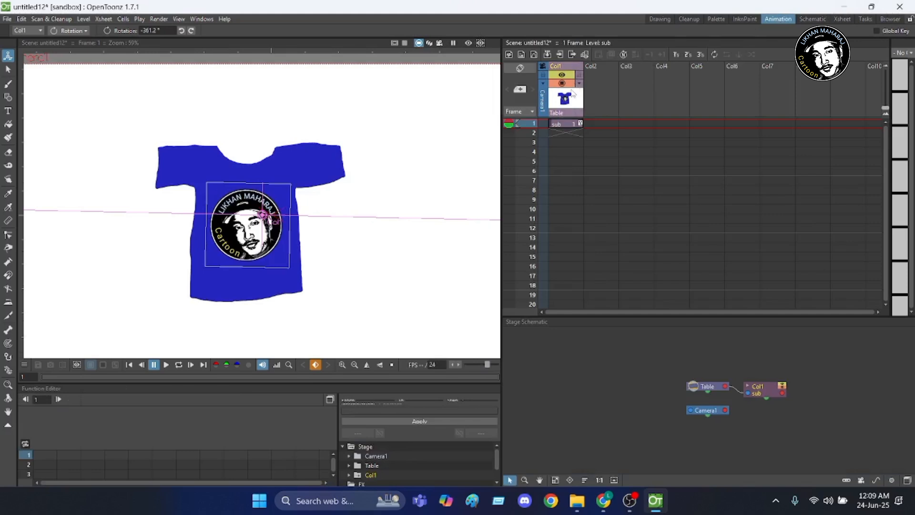
{"action": "right_click", "coordinate": [579, 105]}
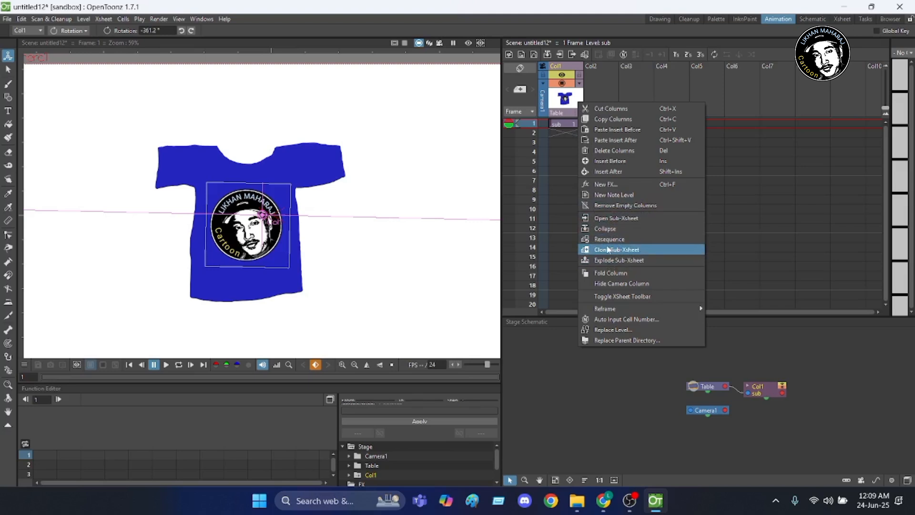
{"action": "left_click", "coordinate": [602, 219]}
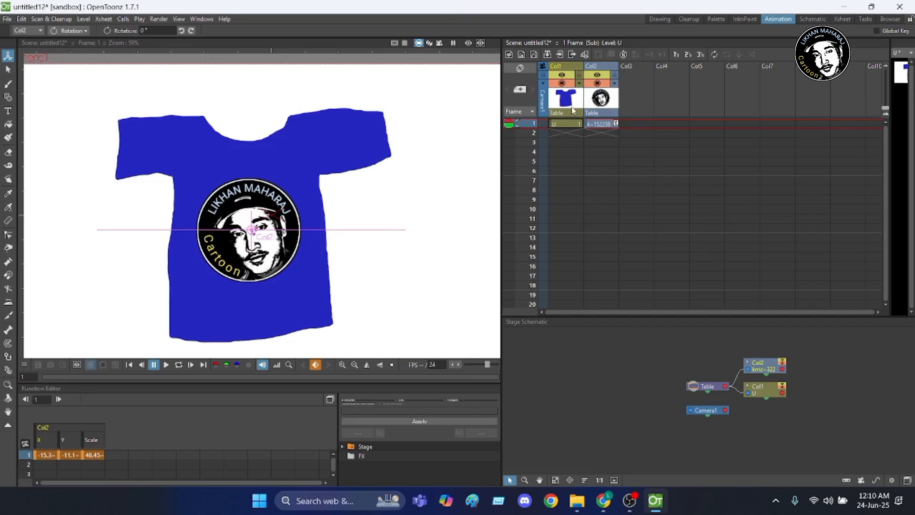
In the Drawing room, rotate the logo column to about 0.74° and shift it to about X -17.9 mm, Y -16.57 mm
{"action": "left_click", "coordinate": [659, 20]}
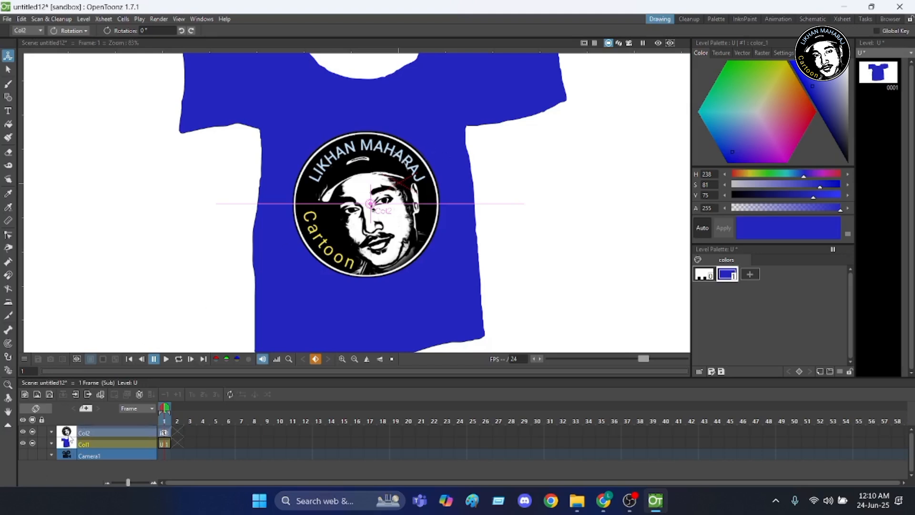
{"action": "left_click", "coordinate": [113, 436]}
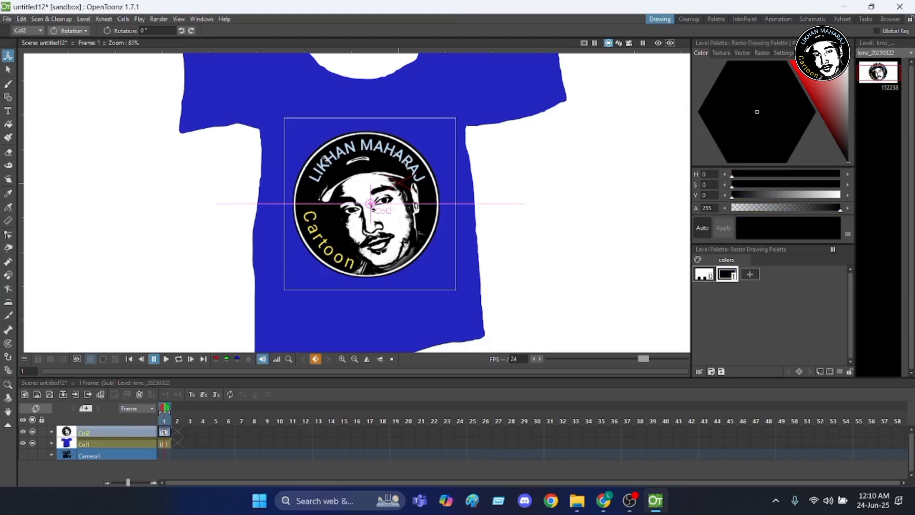
{"action": "left_click_drag", "start_coordinate": [324, 160], "coordinate": [281, 123]}
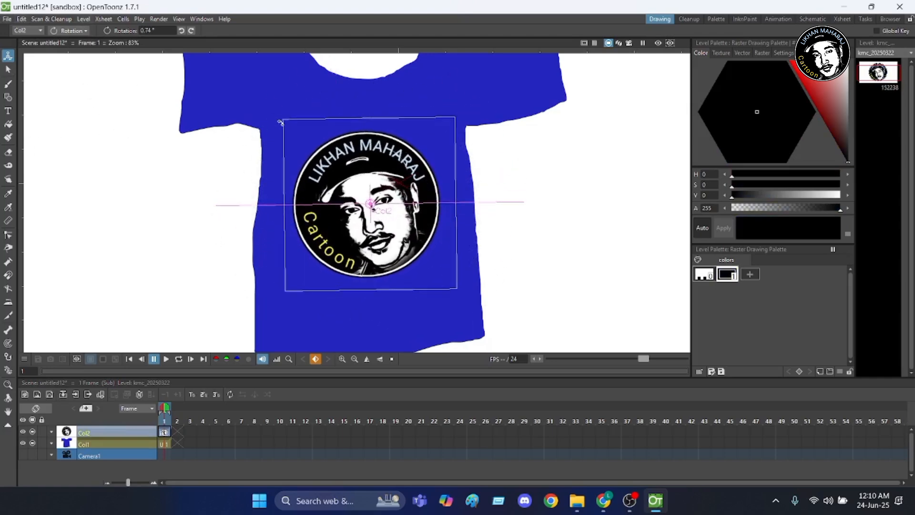
{"action": "left_click", "coordinate": [85, 31]}
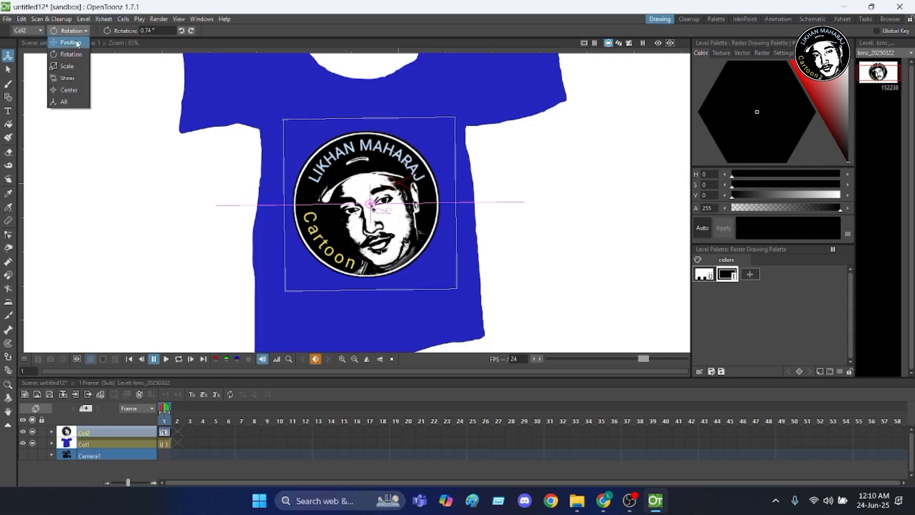
{"action": "left_click", "coordinate": [70, 43]}
{"action": "mouse_move", "coordinate": [346, 191]}
{"action": "left_mouse_down"}
{"action": "mouse_move", "coordinate": [485, 129]}
{"action": "mouse_move", "coordinate": [487, 251]}
{"action": "mouse_move", "coordinate": [299, 173]}
{"action": "mouse_move", "coordinate": [341, 200]}
{"action": "left_mouse_up"}
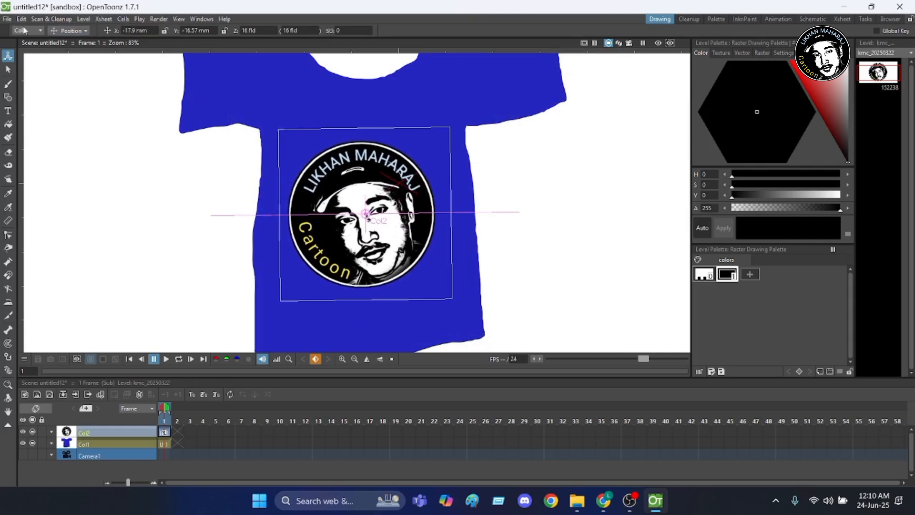
Scale the logo down to about 21.75% and move it up to the chest, at about X 7.75 mm, Y 5.73 mm
{"action": "left_click", "coordinate": [87, 32]}
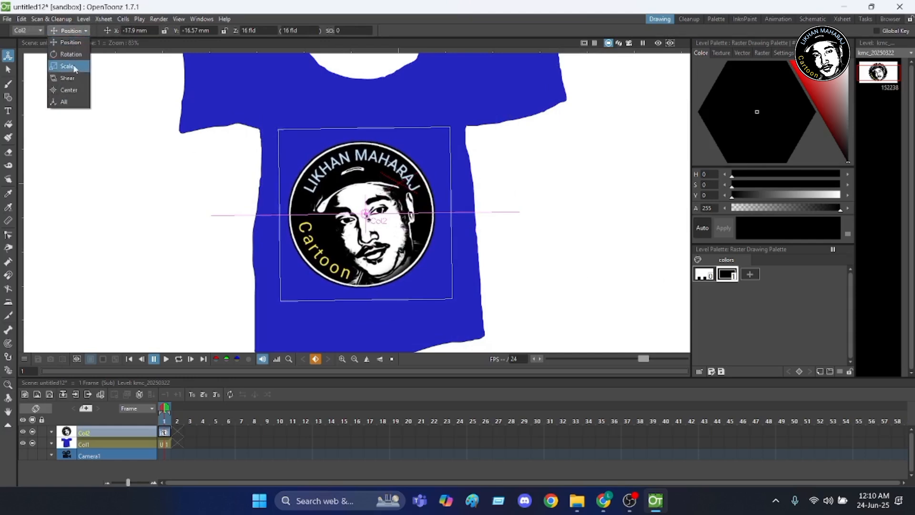
{"action": "left_click", "coordinate": [73, 66]}
{"action": "left_click_drag", "start_coordinate": [482, 302], "coordinate": [394, 262]}
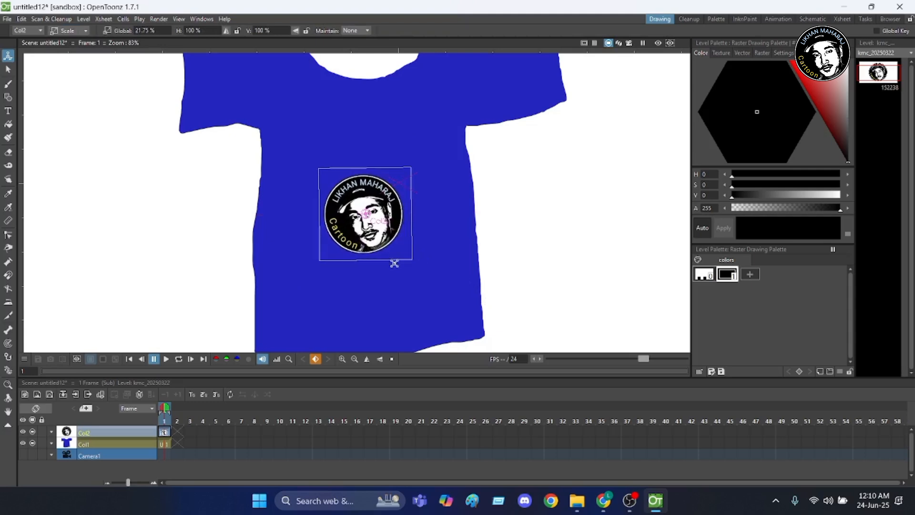
{"action": "left_click", "coordinate": [84, 30]}
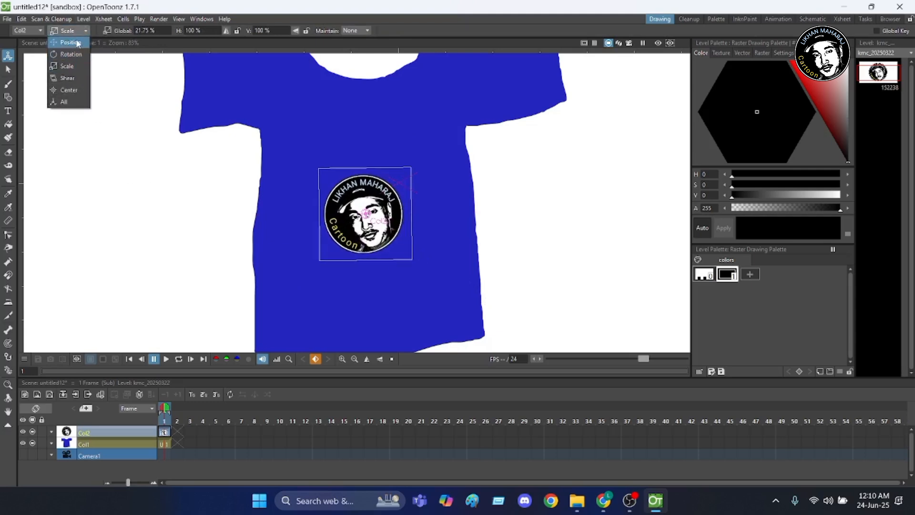
{"action": "left_click", "coordinate": [78, 43]}
{"action": "left_click_drag", "start_coordinate": [362, 197], "coordinate": [411, 156]}
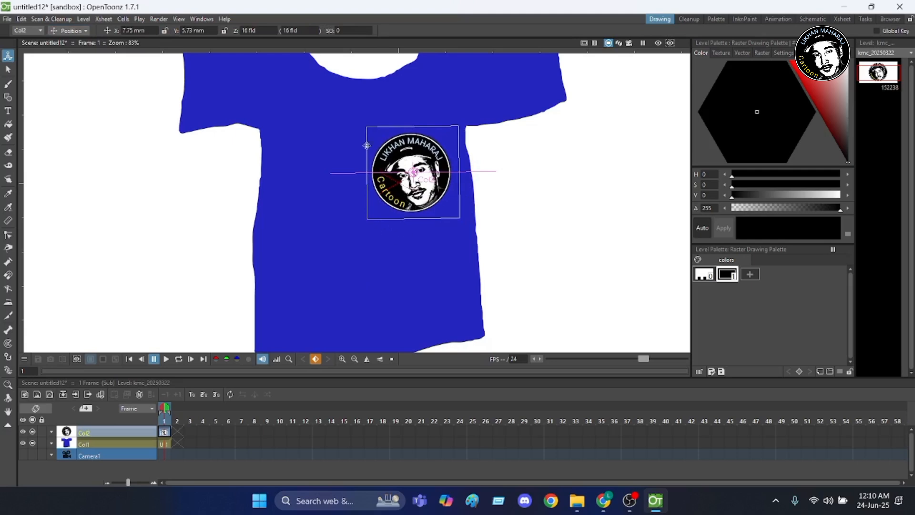
{"action": "scroll", "coordinate": [318, 148], "scroll_direction": "down", "scroll_amount": 2}
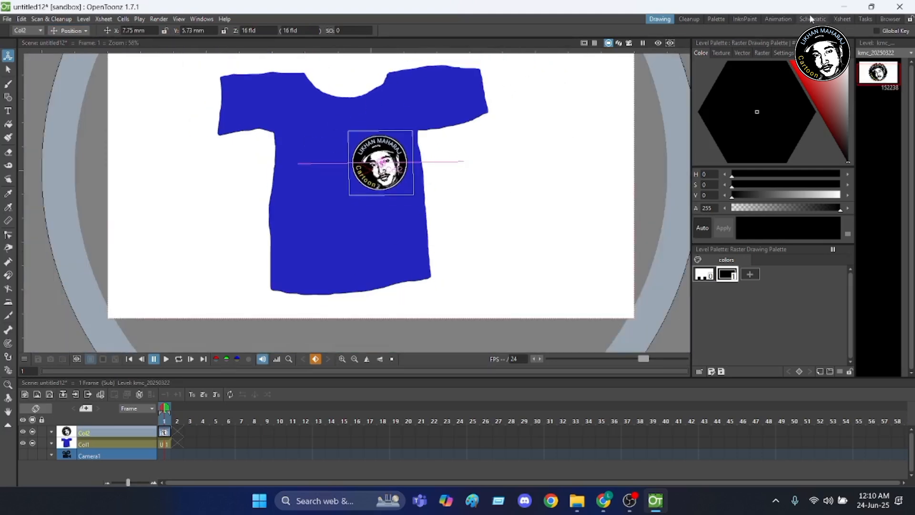
Return to the Animation room and close the sub-xsheet to get back to the main scene
{"action": "left_click", "coordinate": [774, 18]}
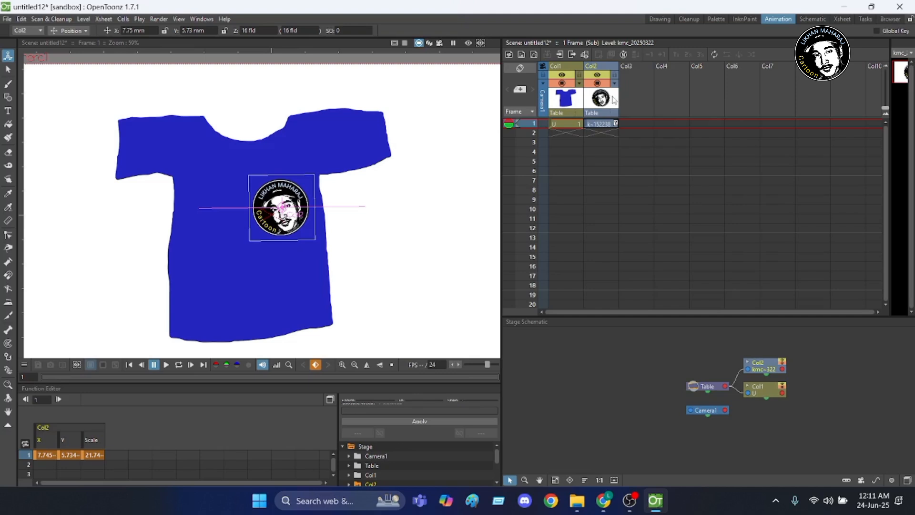
{"action": "right_click", "coordinate": [614, 100]}
{"action": "left_click", "coordinate": [615, 84]}
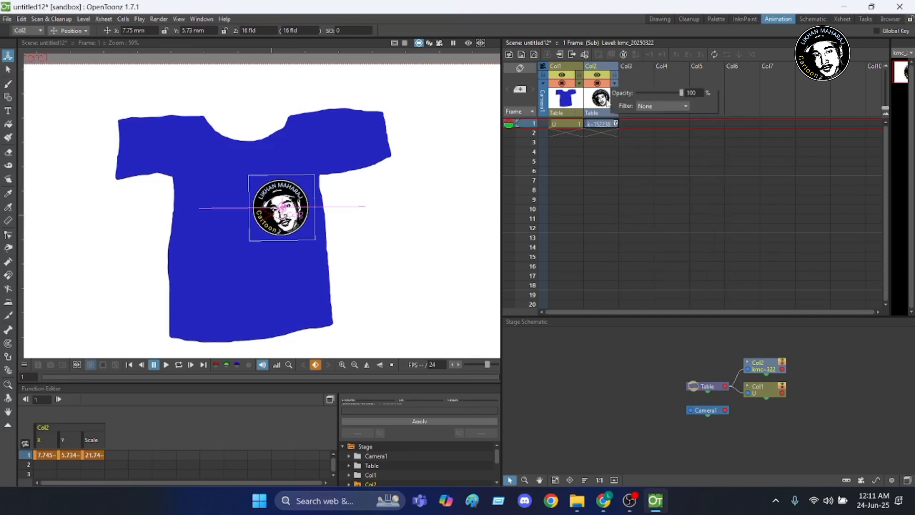
{"action": "left_click", "coordinate": [592, 105]}
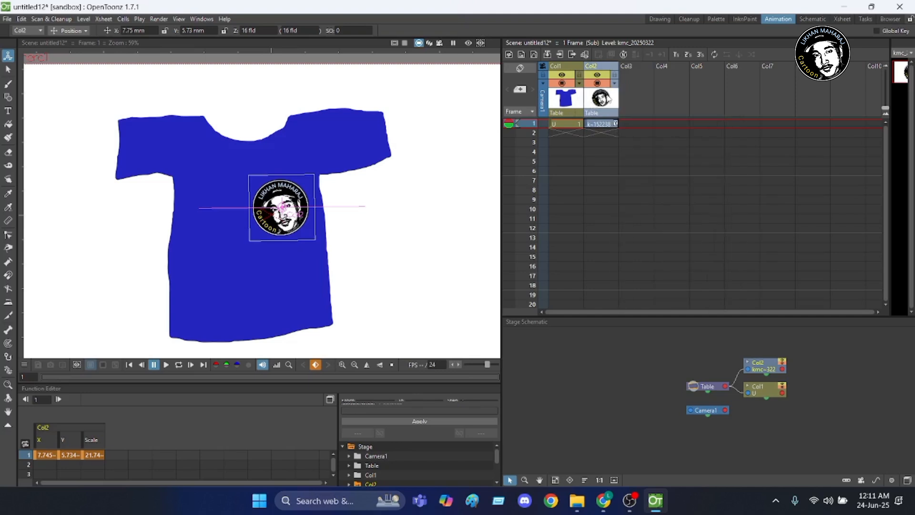
{"action": "right_click", "coordinate": [616, 97]}
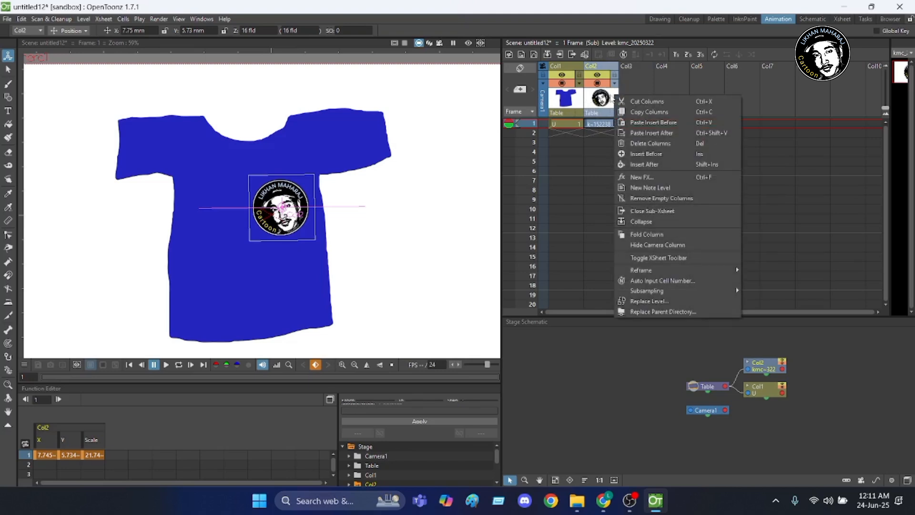
{"action": "left_click", "coordinate": [644, 211]}
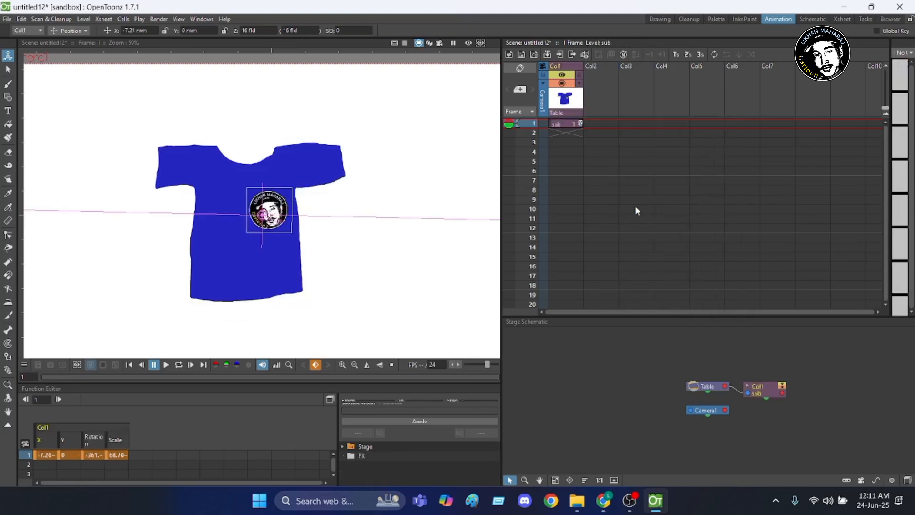
Reopen the collapsed column's sub-xsheet, and close it again to return to the main scene
{"action": "left_click", "coordinate": [560, 56]}
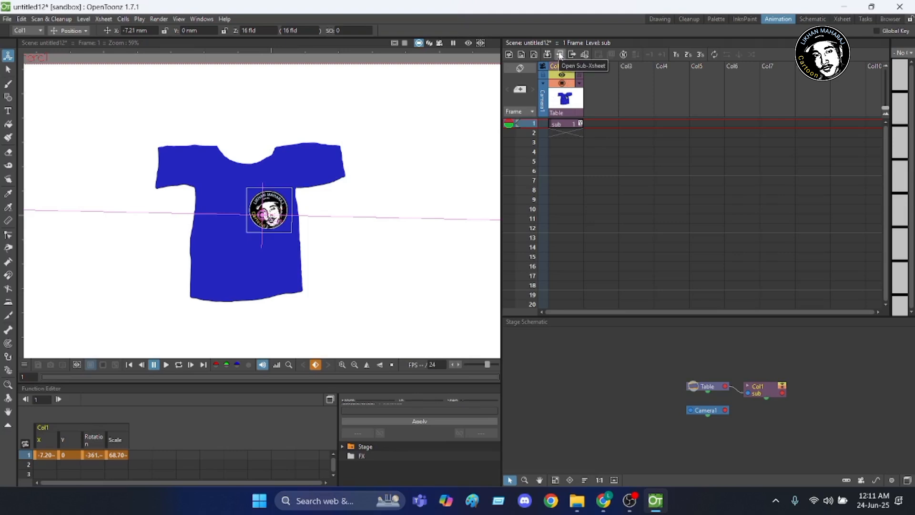
{"action": "left_click", "coordinate": [560, 56]}
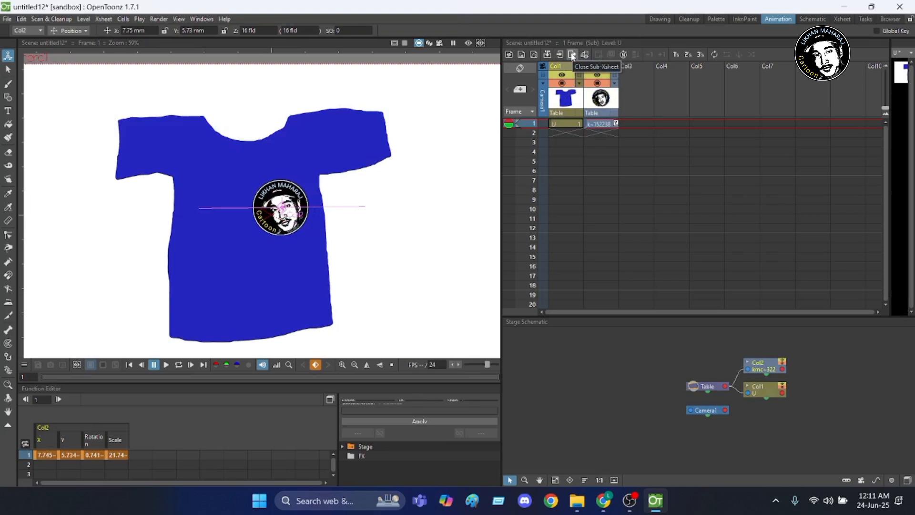
{"action": "left_click", "coordinate": [572, 55]}
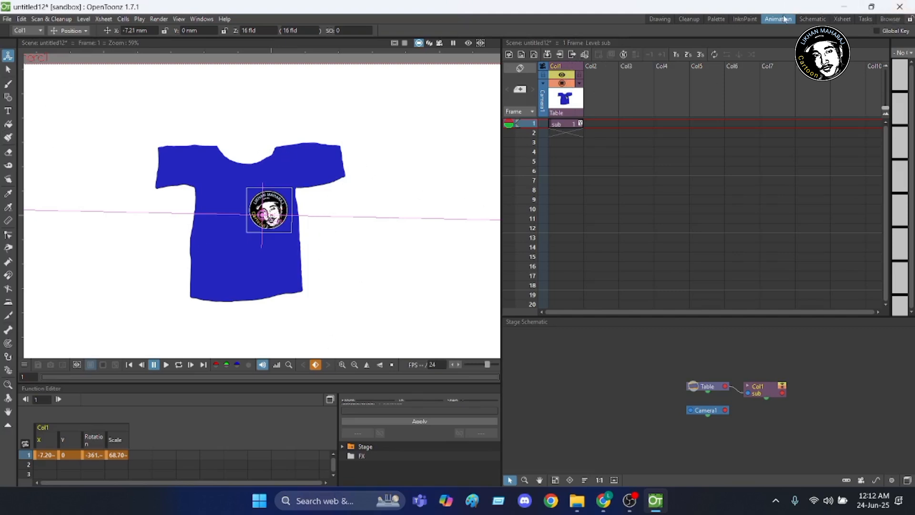
Return to the Drawing room and delete the collapsed T-shirt and logo column from the timeline
{"action": "left_click", "coordinate": [660, 19]}
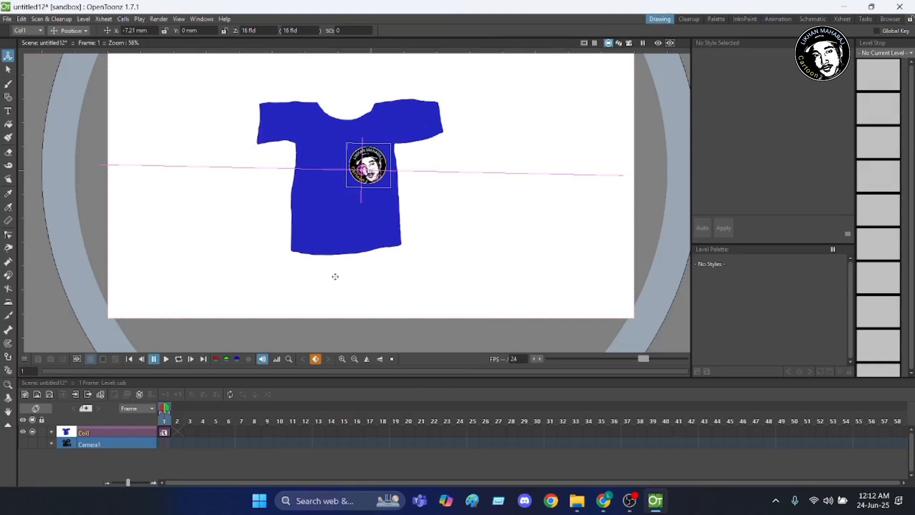
{"action": "left_click", "coordinate": [82, 433]}
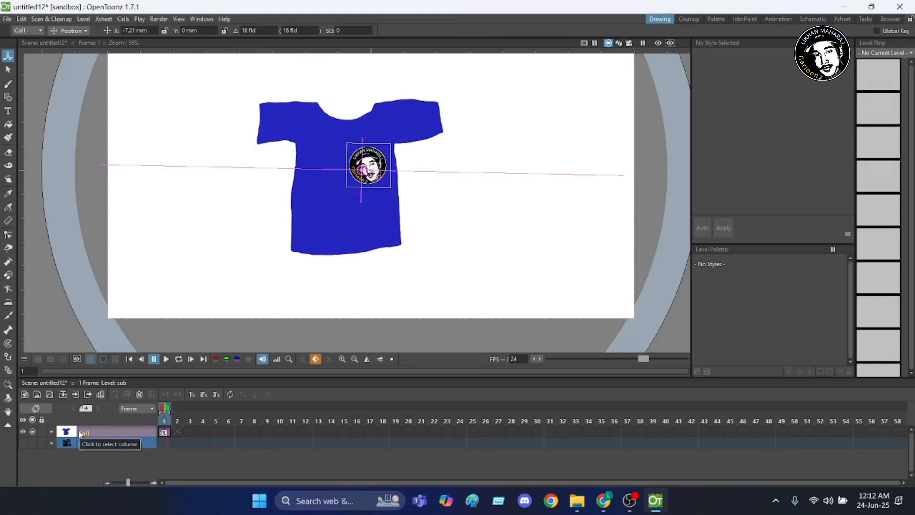
{"action": "key", "text": "Delete"}
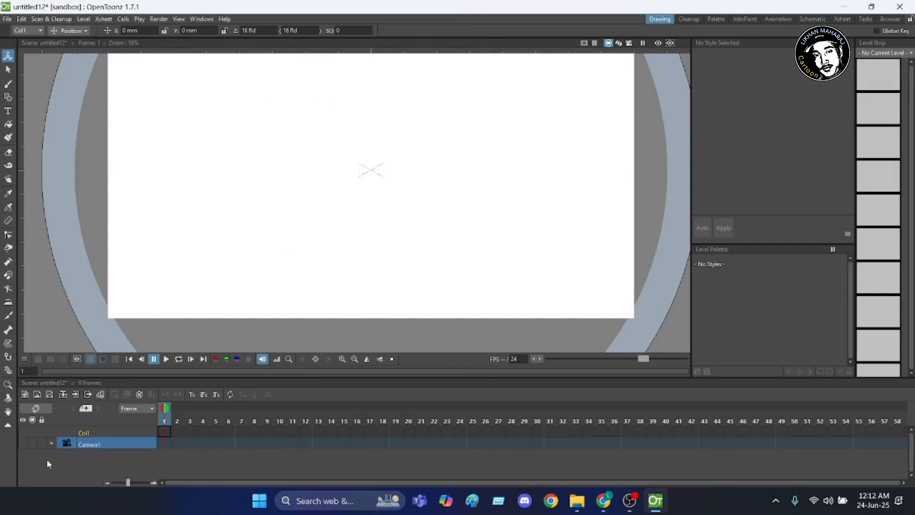
{"action": "scroll", "coordinate": [251, 187], "scroll_direction": "down", "scroll_amount": 2}
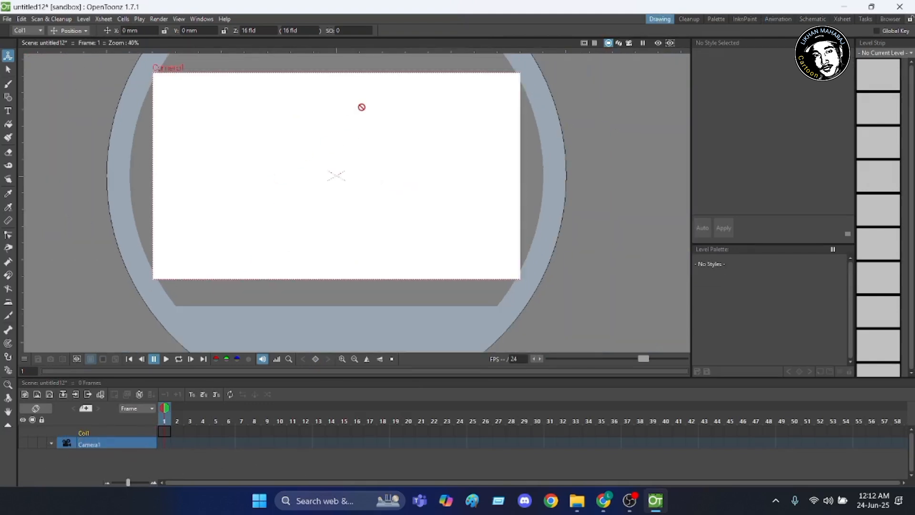
Open the recent scene file walking model.tnz
{"action": "scroll", "coordinate": [356, 74], "scroll_direction": "up", "scroll_amount": 1}
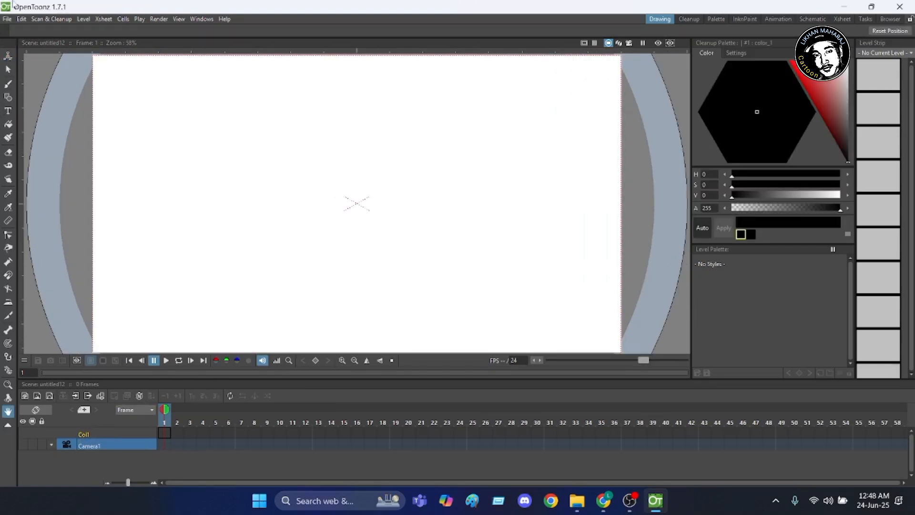
{"action": "left_click", "coordinate": [8, 21]}
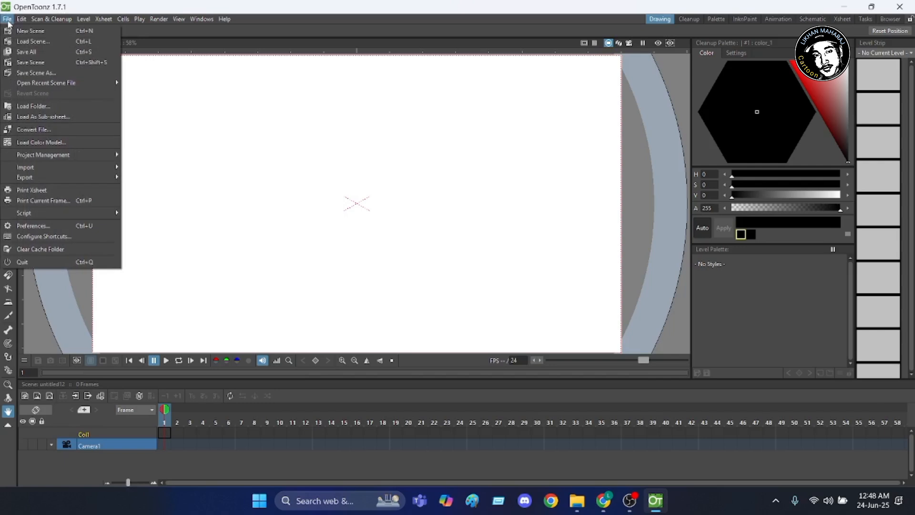
{"action": "mouse_move", "coordinate": [20, 84]}
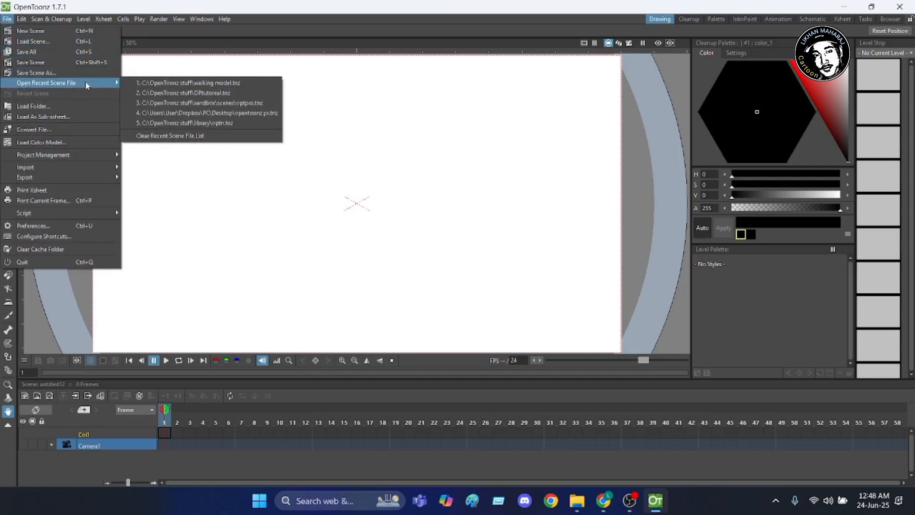
{"action": "left_click", "coordinate": [217, 84]}
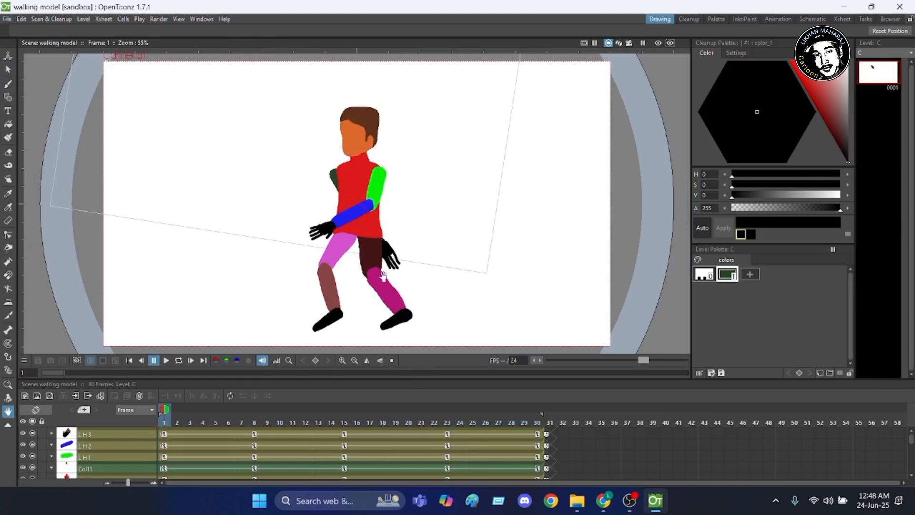
Play the walking character's animation in a loop to preview it, and stop the playback
{"action": "scroll", "coordinate": [410, 179], "scroll_direction": "down", "scroll_amount": 1}
{"action": "scroll", "coordinate": [410, 180], "scroll_direction": "up", "scroll_amount": 1}
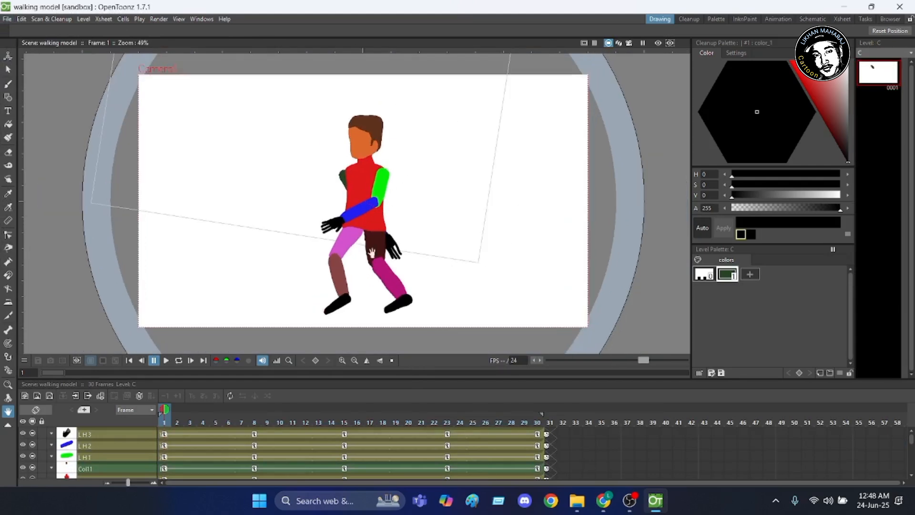
{"action": "left_click", "coordinate": [179, 361]}
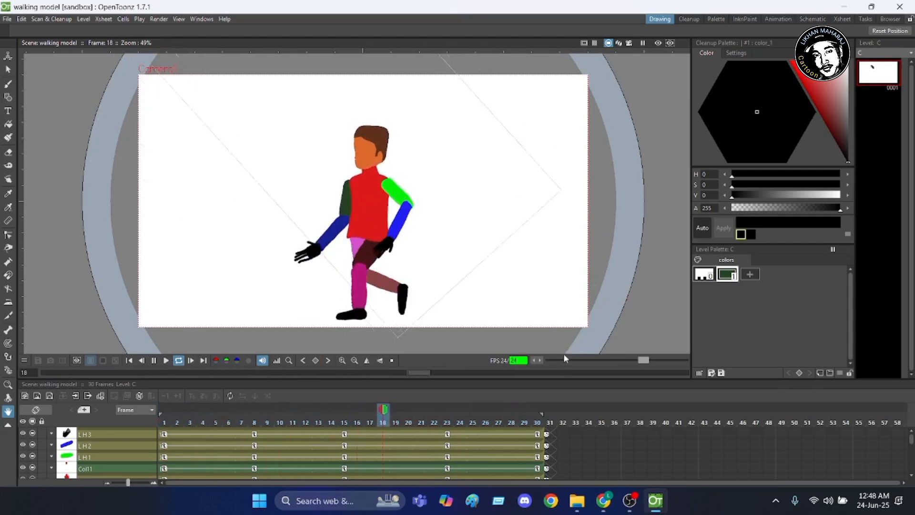
{"action": "left_click", "coordinate": [178, 361]}
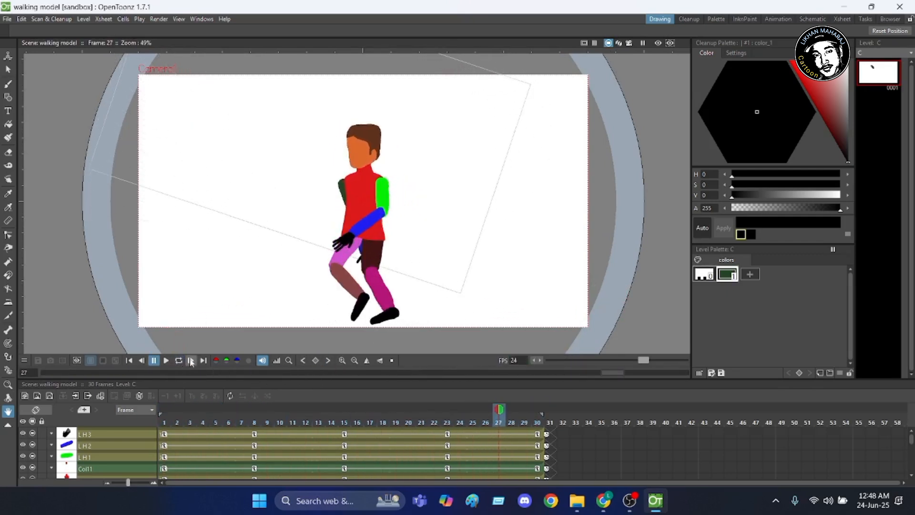
Switch to the Animation room and examine the character's complete node hierarchy in the stage schematic
{"action": "left_click", "coordinate": [779, 19]}
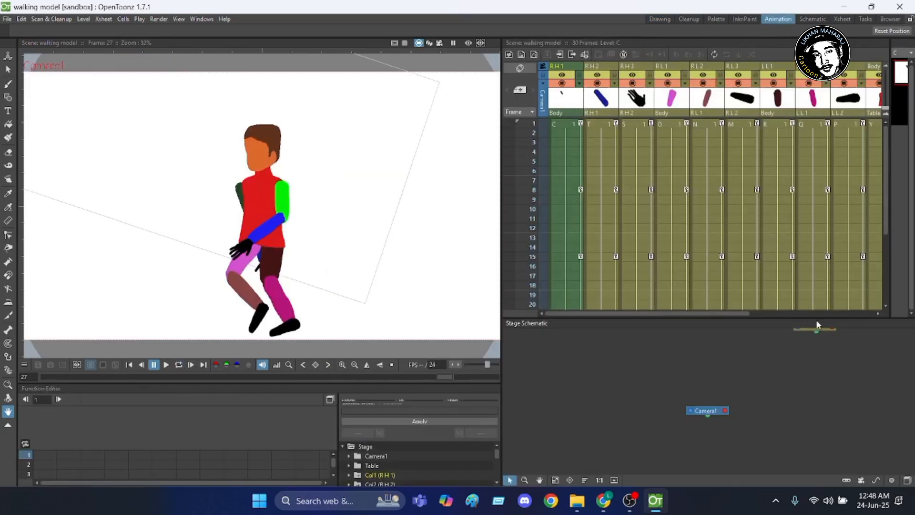
{"action": "left_click_drag", "start_coordinate": [816, 333], "coordinate": [725, 386]}
{"action": "scroll", "coordinate": [725, 387], "scroll_direction": "down", "scroll_amount": 5}
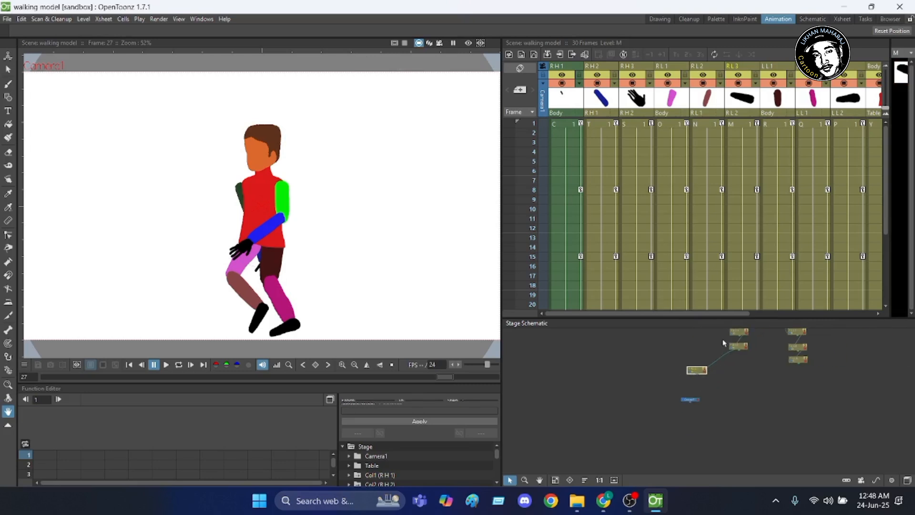
{"action": "left_click_drag", "start_coordinate": [818, 363], "coordinate": [794, 462]}
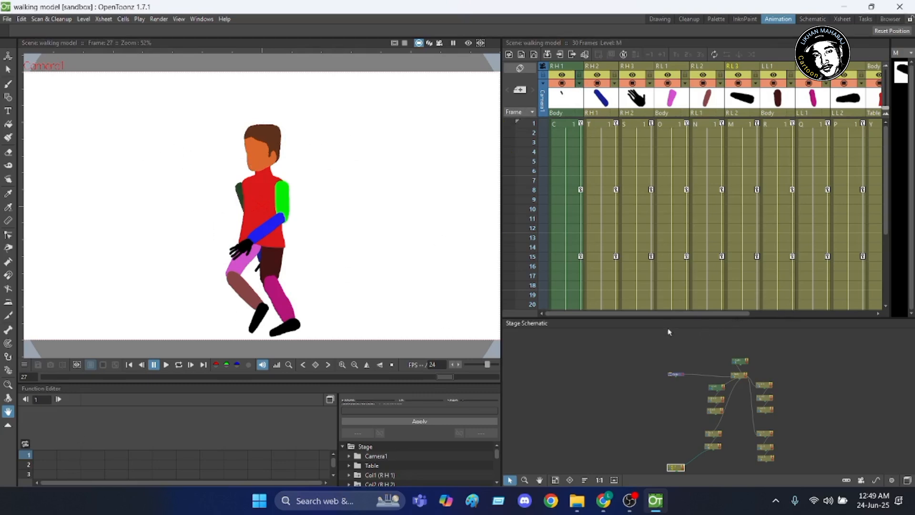
{"action": "left_click_drag", "start_coordinate": [648, 318], "coordinate": [670, 317]}
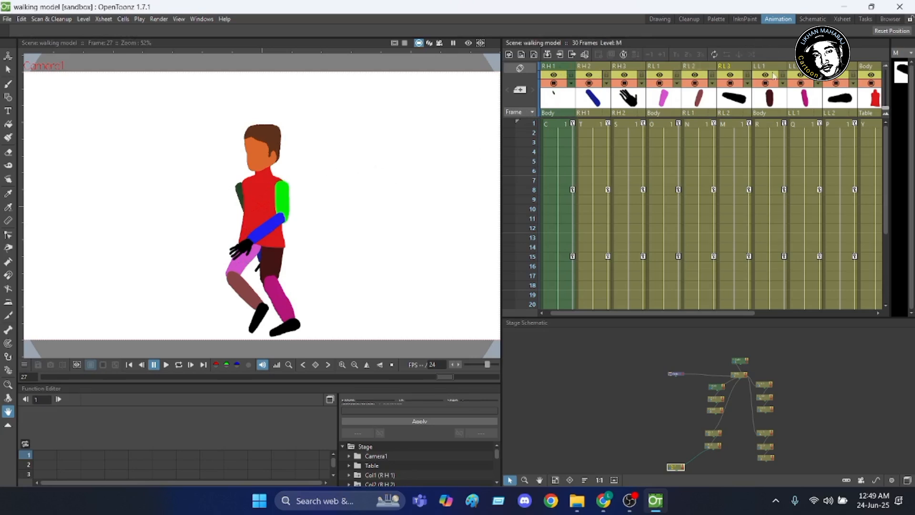
Select all the character's columns from the L H 3 hand through R H 1 and collapse them into one sub-xsheet column
{"action": "left_click_drag", "start_coordinate": [735, 313], "coordinate": [853, 313]}
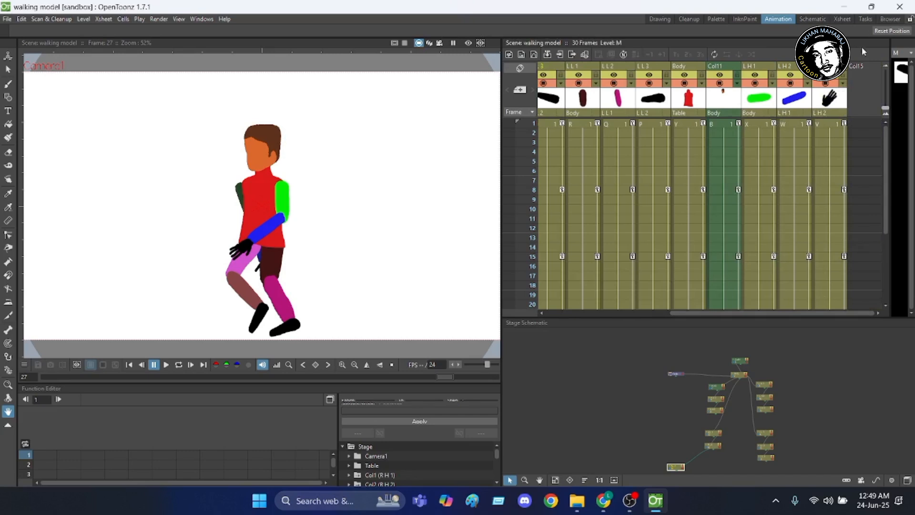
{"action": "left_click", "coordinate": [844, 101]}
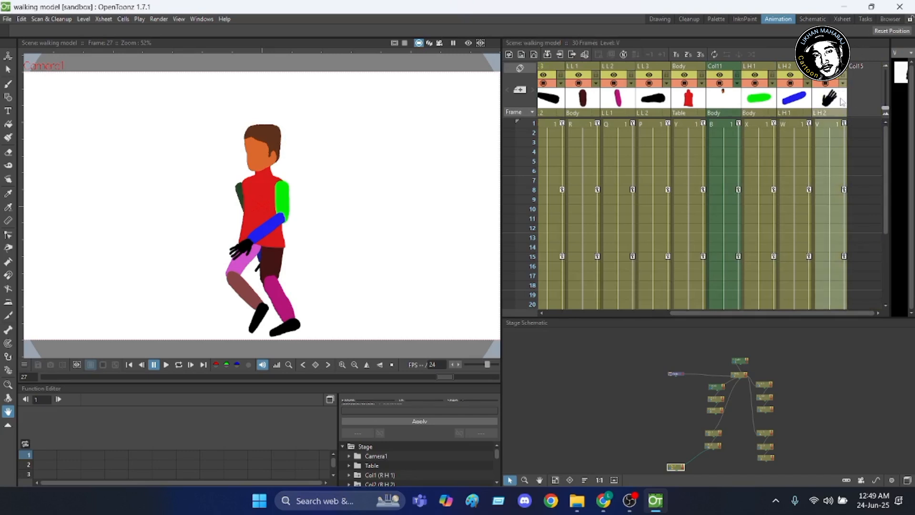
{"action": "left_click", "coordinate": [768, 109], "text": "shift"}
{"action": "left_click_drag", "start_coordinate": [766, 108], "coordinate": [409, 170]}
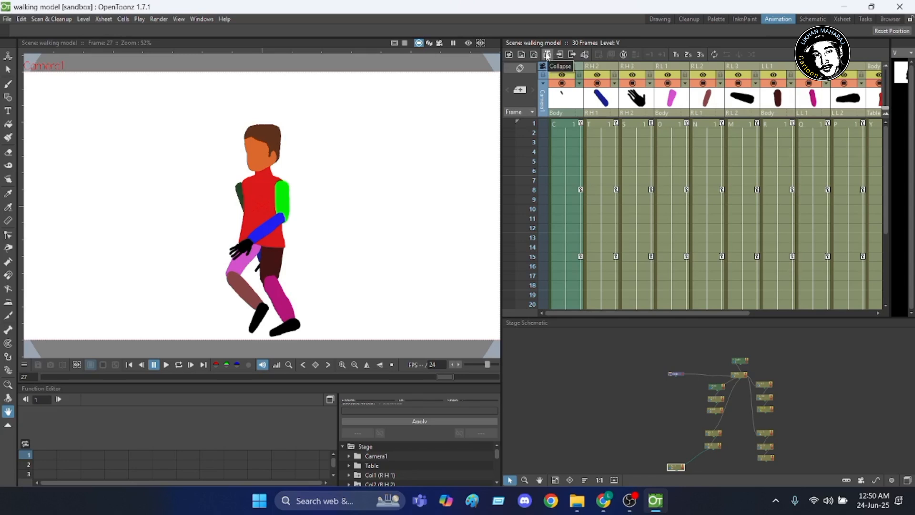
{"action": "left_click", "coordinate": [547, 55]}
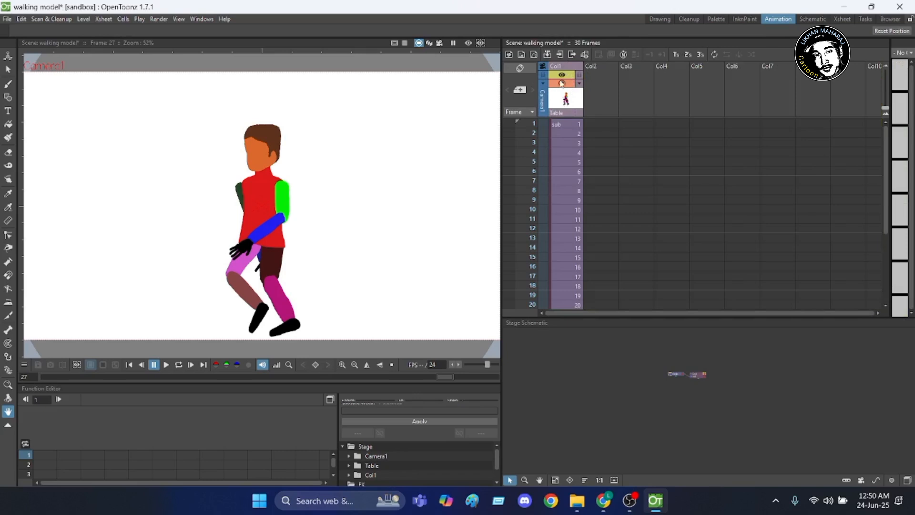
Return to the Drawing room and loop-play the collapsed walk animation, stopping it after the preview
{"action": "left_click", "coordinate": [658, 20]}
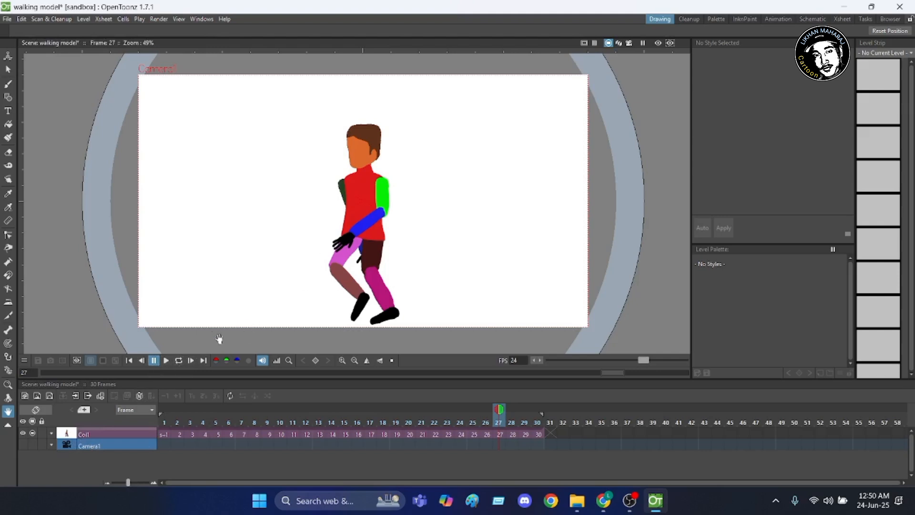
{"action": "left_click", "coordinate": [179, 361]}
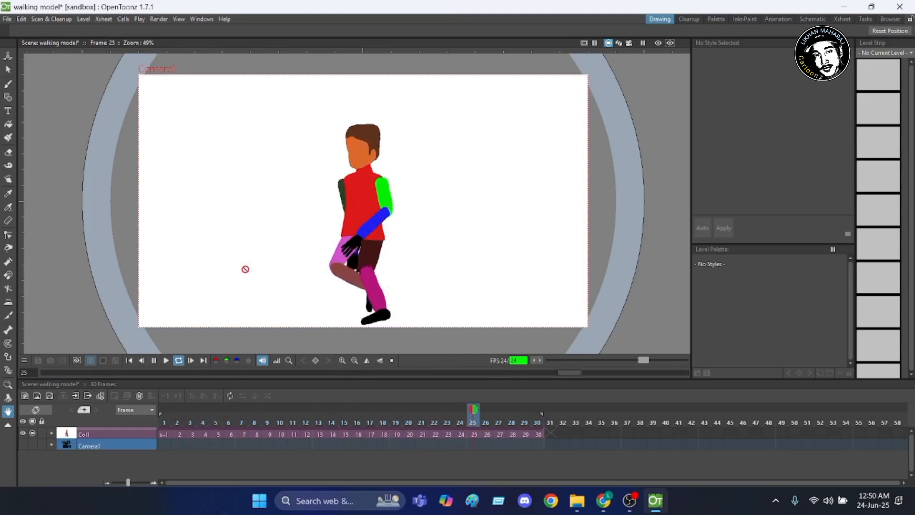
{"action": "left_click", "coordinate": [181, 361]}
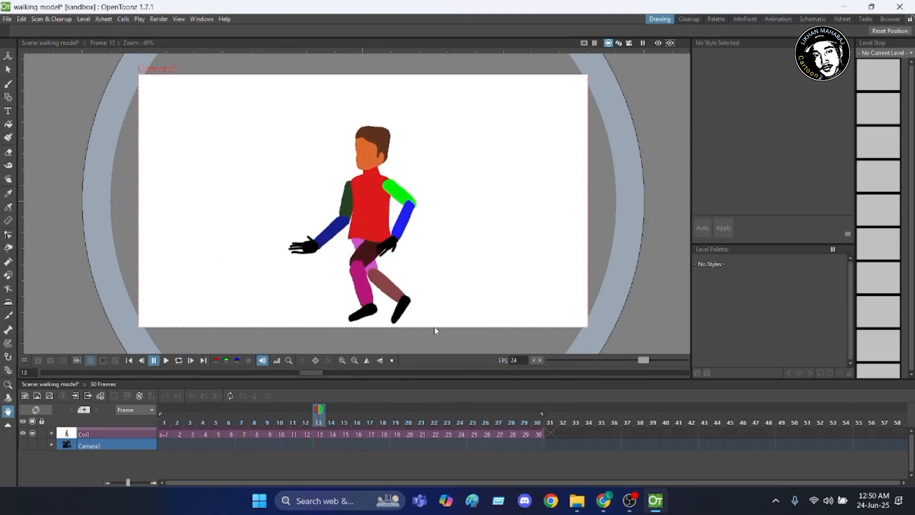
Open the collapsed column's sub-xsheet from the timeline and look through the body-part layers inside it
{"action": "double_click", "coordinate": [88, 435]}
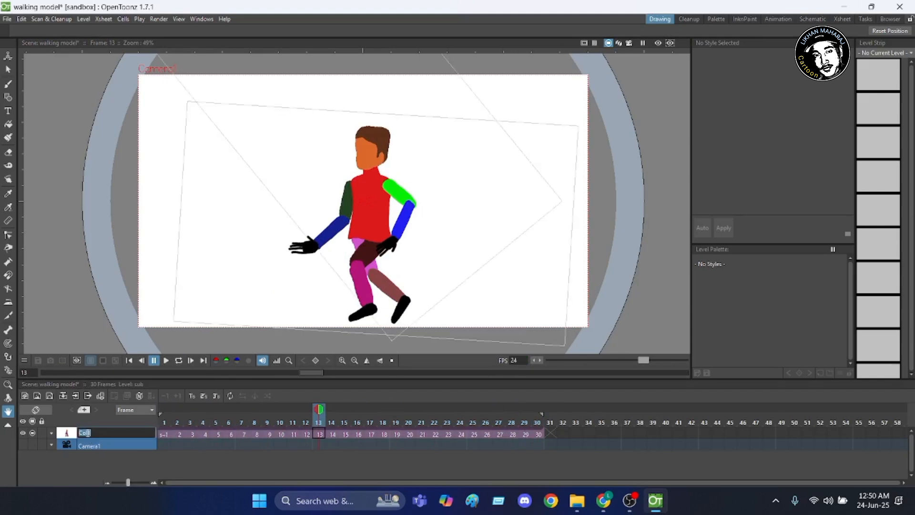
{"action": "key", "text": "Return"}
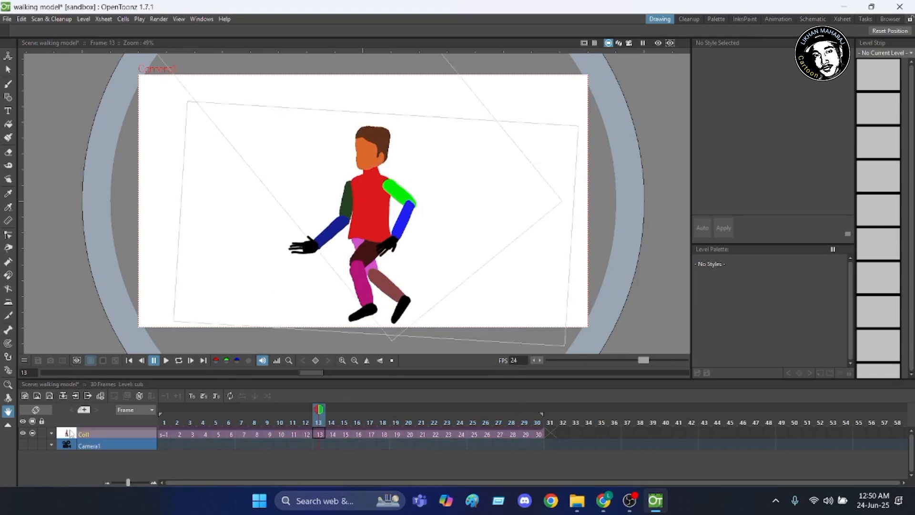
{"action": "right_click", "coordinate": [132, 435]}
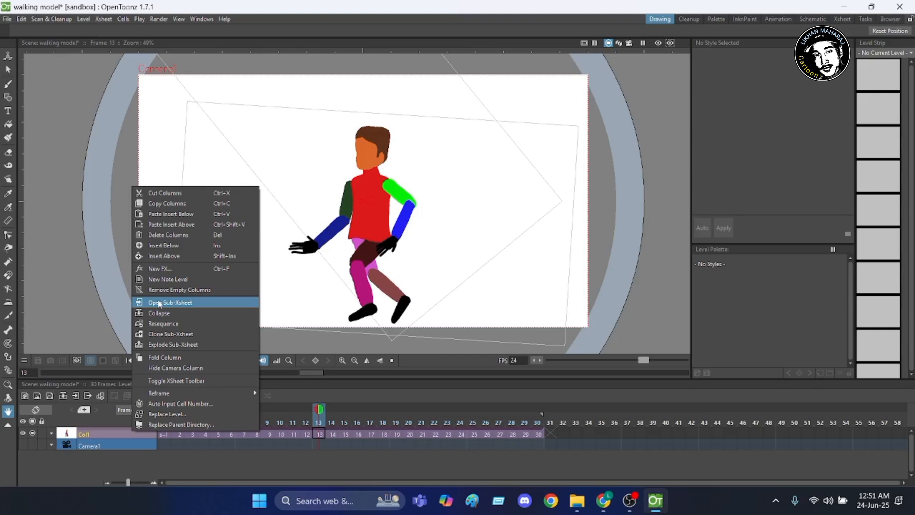
{"action": "left_click", "coordinate": [158, 303]}
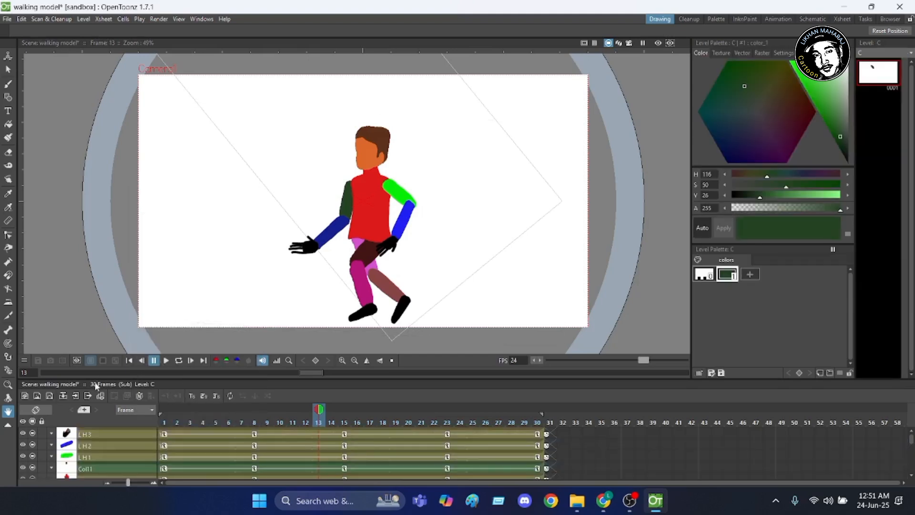
{"action": "scroll", "coordinate": [89, 433], "scroll_direction": "down", "scroll_amount": 5}
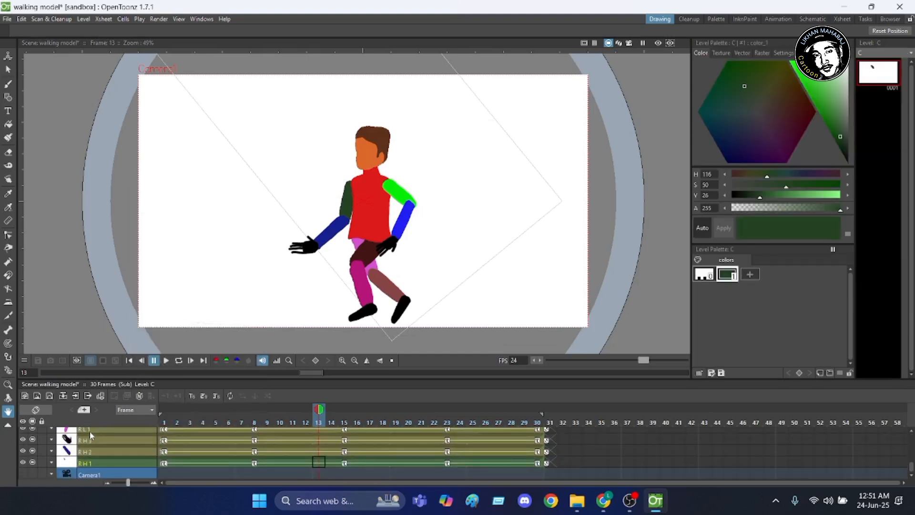
{"action": "scroll", "coordinate": [92, 434], "scroll_direction": "up", "scroll_amount": 3}
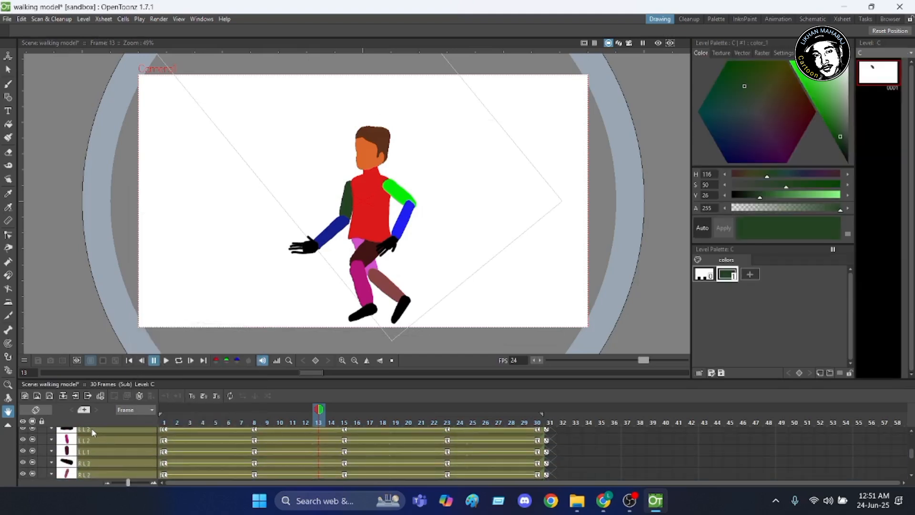
In the Animation room, close and reopen the walking character's sub-xsheet, finishing back in the main scene
{"action": "left_click", "coordinate": [778, 19]}
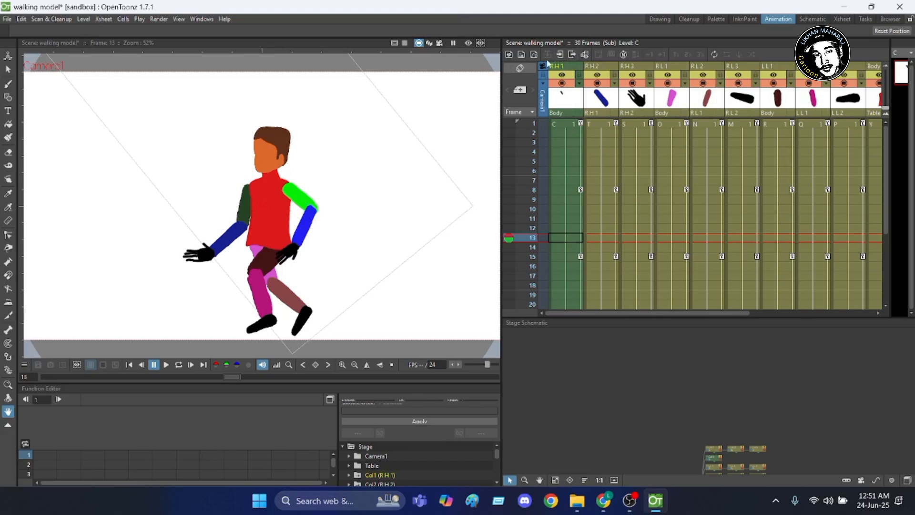
{"action": "left_click", "coordinate": [573, 55]}
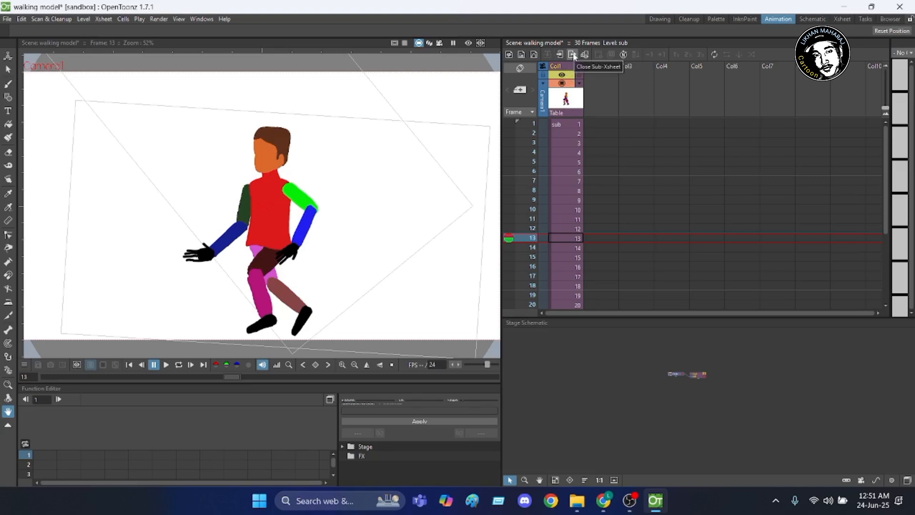
{"action": "left_click", "coordinate": [562, 54]}
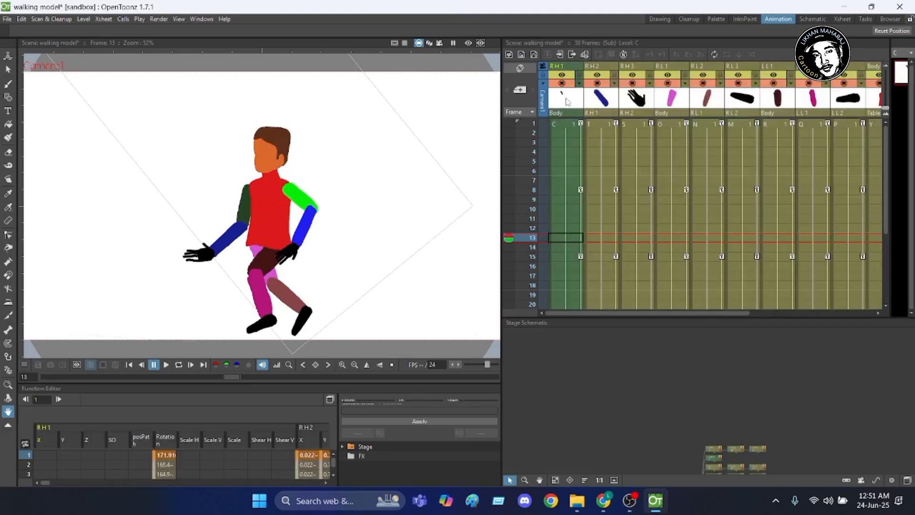
{"action": "left_click", "coordinate": [571, 56]}
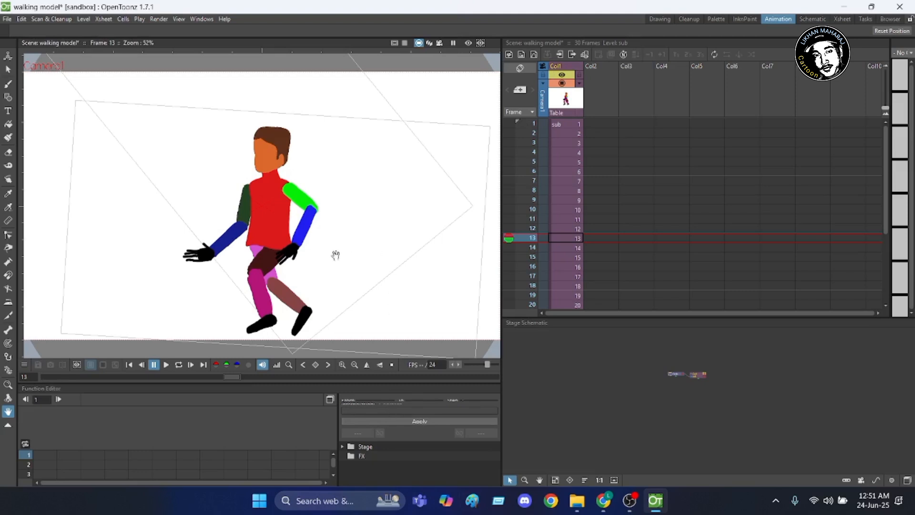
{"action": "scroll", "coordinate": [289, 222], "scroll_direction": "down", "scroll_amount": 1}
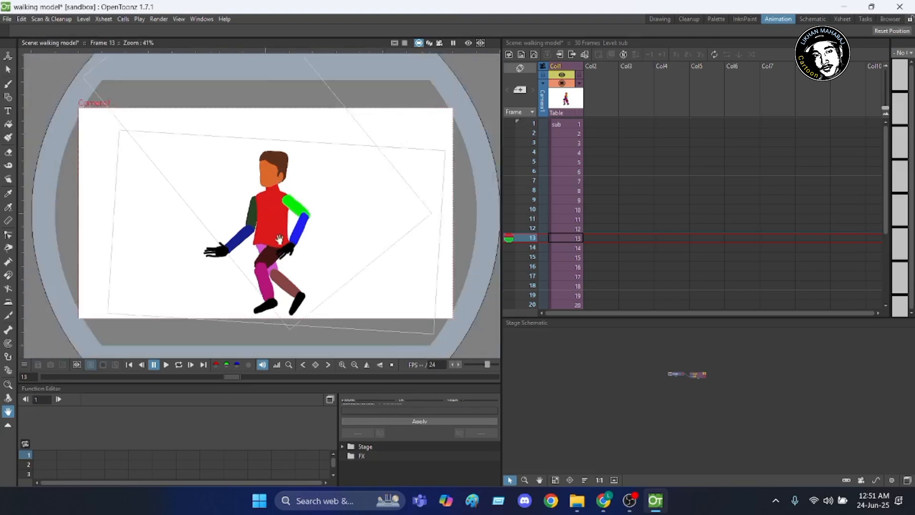
{"action": "scroll", "coordinate": [289, 224], "scroll_direction": "up", "scroll_amount": 1}
{"action": "scroll", "coordinate": [288, 224], "scroll_direction": "down", "scroll_amount": 1}
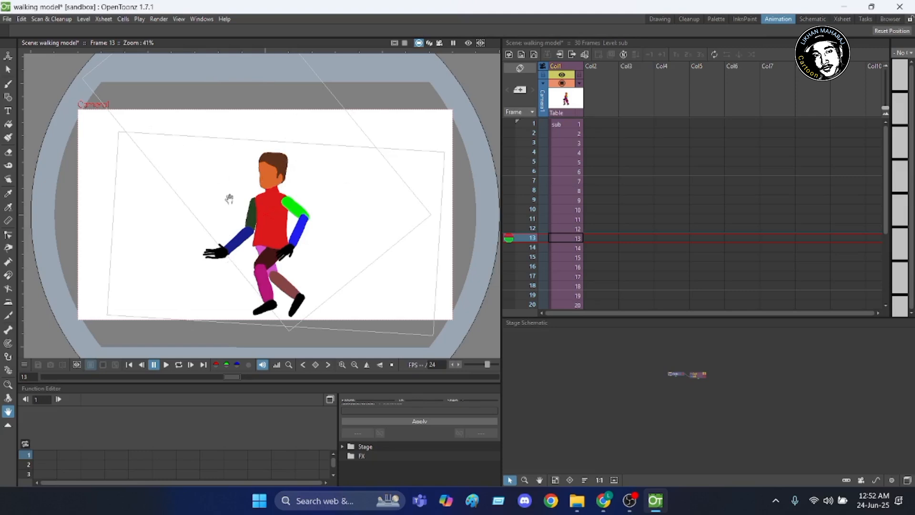
{"action": "scroll", "coordinate": [228, 198], "scroll_direction": "down", "scroll_amount": 2}
{"action": "scroll", "coordinate": [230, 196], "scroll_direction": "up", "scroll_amount": 3}
{"action": "scroll", "coordinate": [237, 187], "scroll_direction": "down", "scroll_amount": 2}
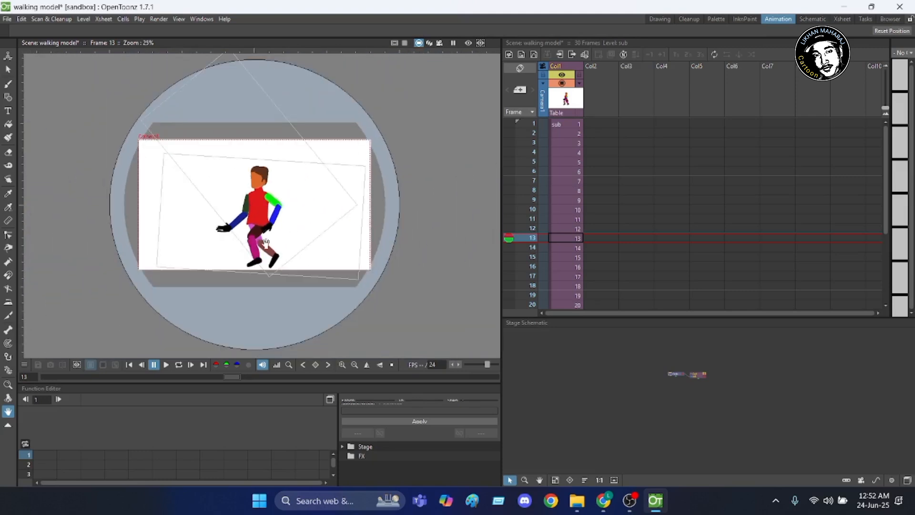
{"action": "scroll", "coordinate": [243, 143], "scroll_direction": "up", "scroll_amount": 3}
{"action": "scroll", "coordinate": [254, 83], "scroll_direction": "down", "scroll_amount": 3}
{"action": "scroll", "coordinate": [254, 84], "scroll_direction": "up", "scroll_amount": 2}
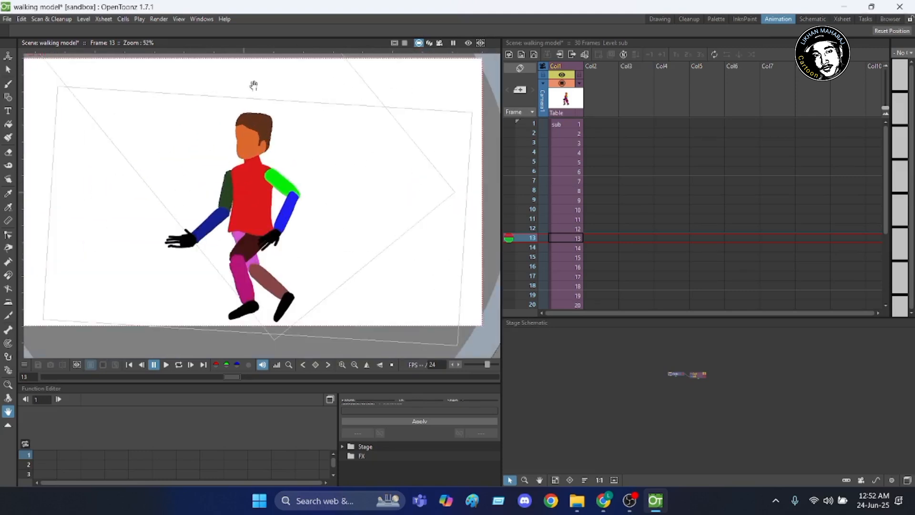
{"action": "scroll", "coordinate": [253, 86], "scroll_direction": "down", "scroll_amount": 4}
{"action": "scroll", "coordinate": [251, 67], "scroll_direction": "up", "scroll_amount": 3}
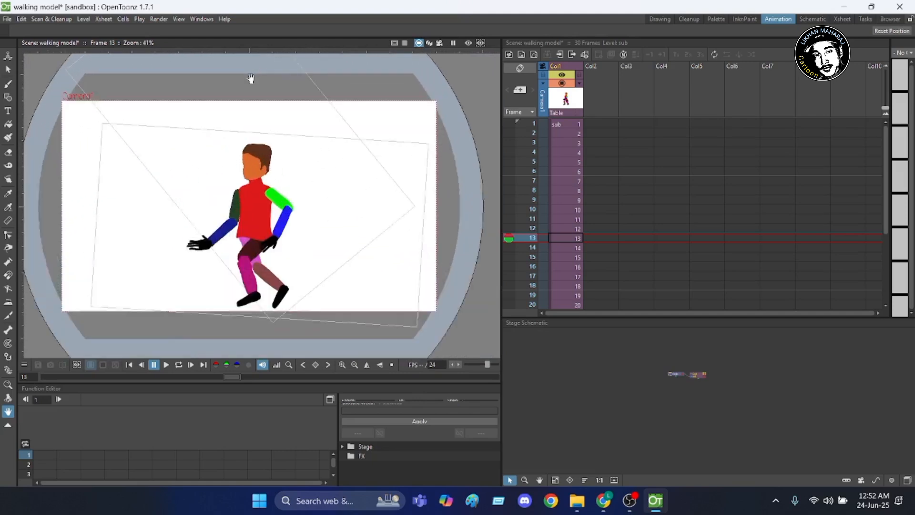
{"action": "scroll", "coordinate": [251, 90], "scroll_direction": "down", "scroll_amount": 2}
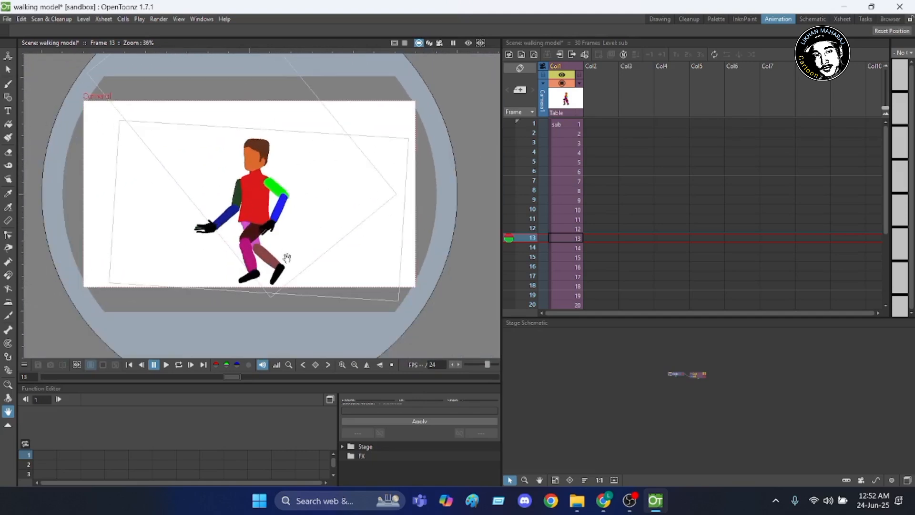